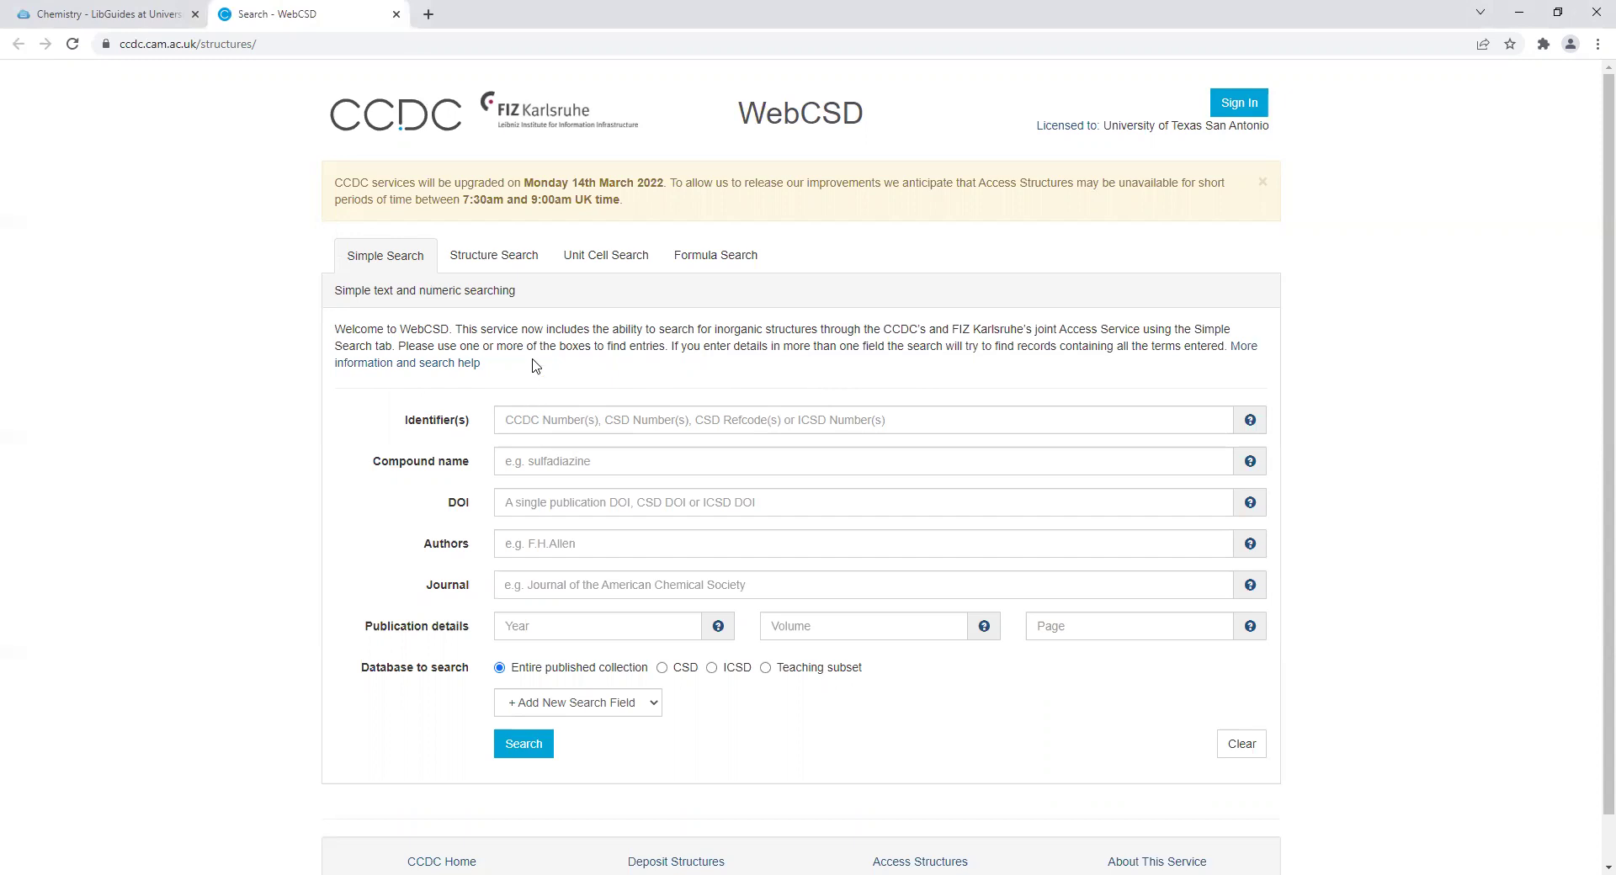
# Step: Open the chemical structure search and place an aromatic six-membered carbon ring in the sketcher
pyautogui.click(510, 269)
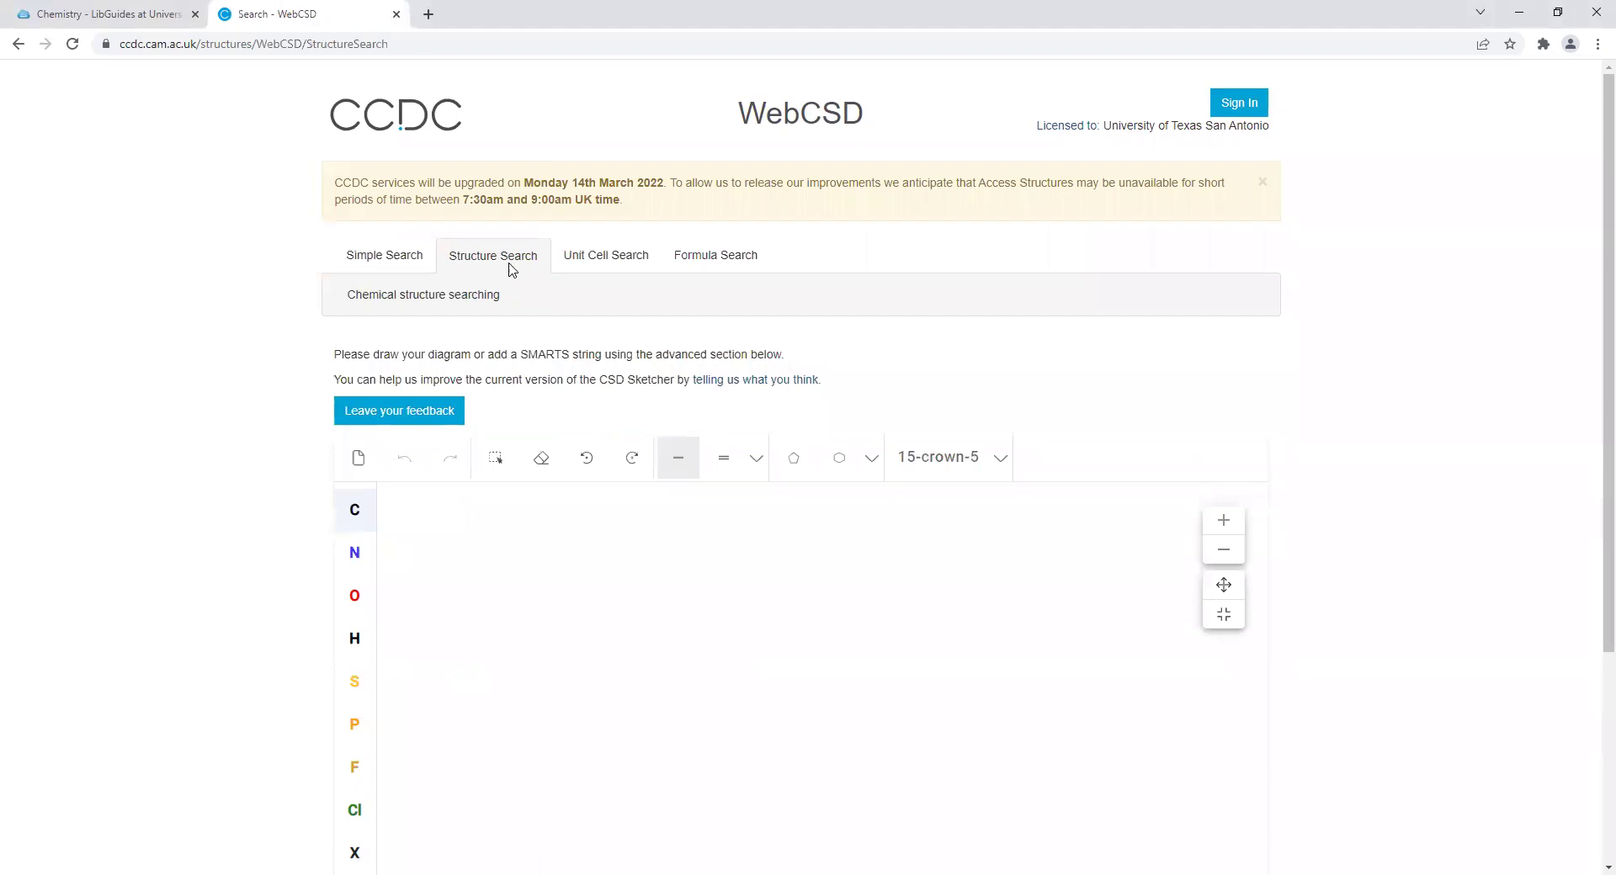
pyautogui.scroll(-1, 510, 269)
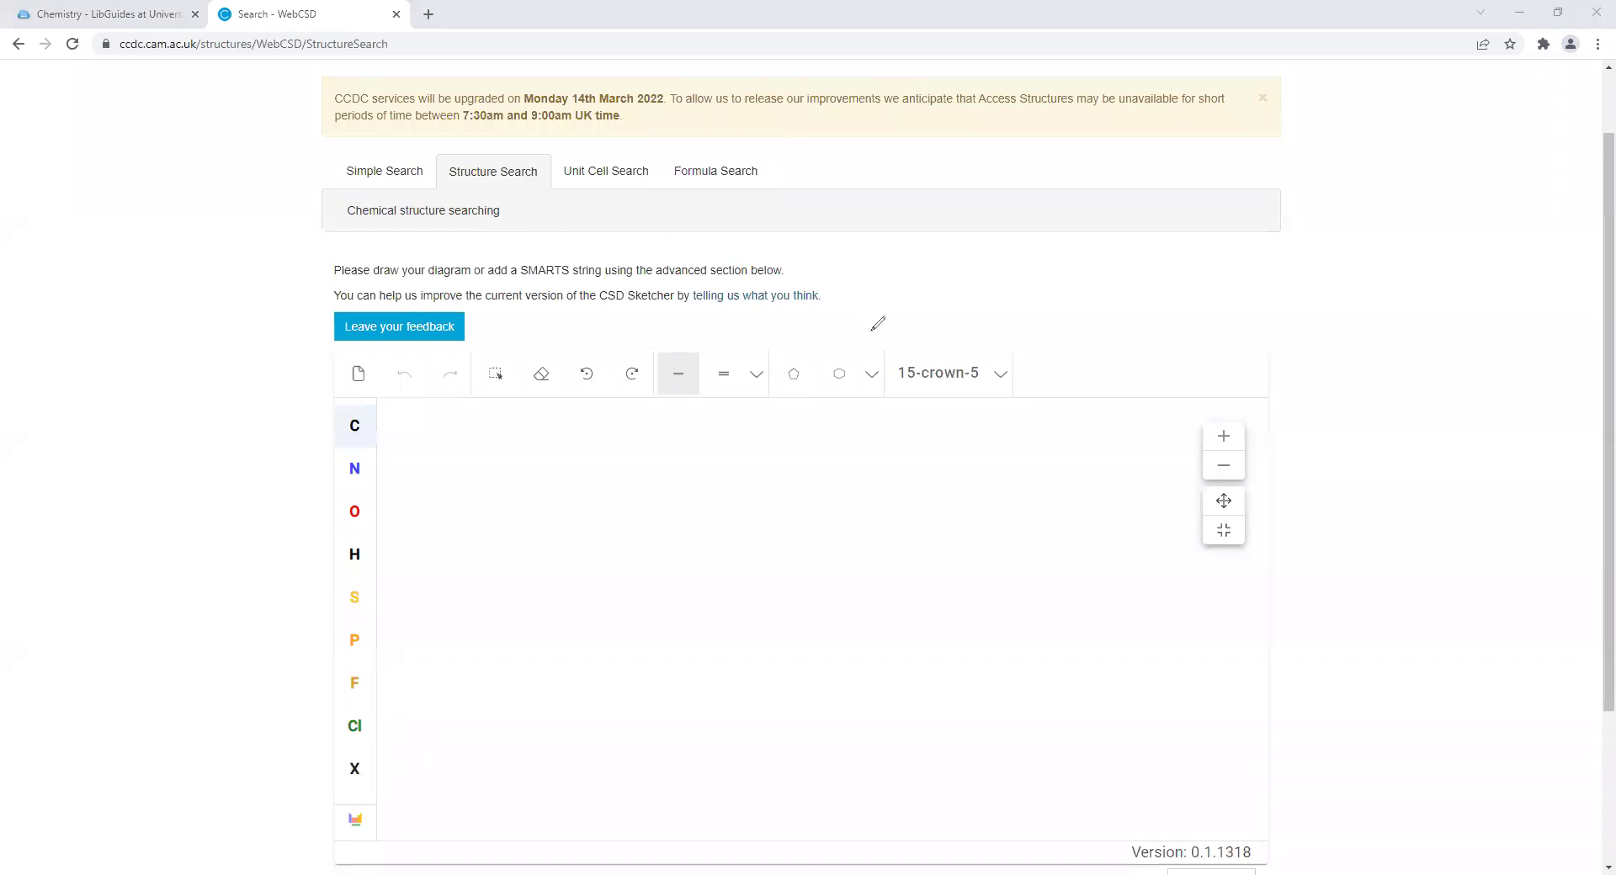
pyautogui.moveTo(876, 350)
pyautogui.mouseDown()
pyautogui.moveTo(825, 368)
pyautogui.moveTo(888, 376)
pyautogui.moveTo(875, 350)
pyautogui.mouseUp()
pyautogui.click(872, 374)
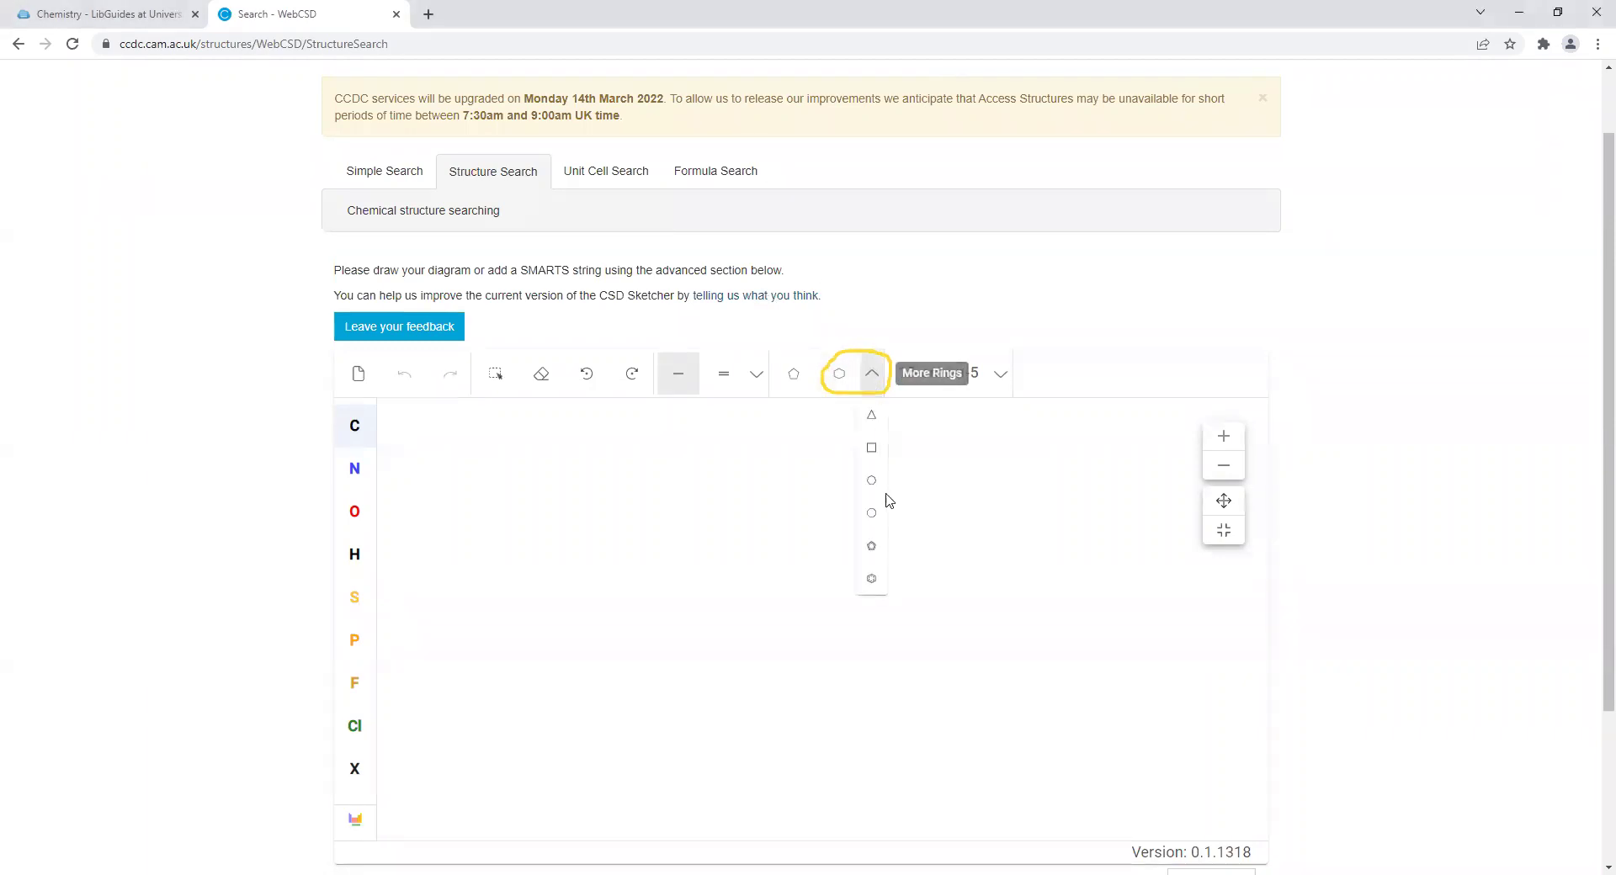
pyautogui.click(873, 581)
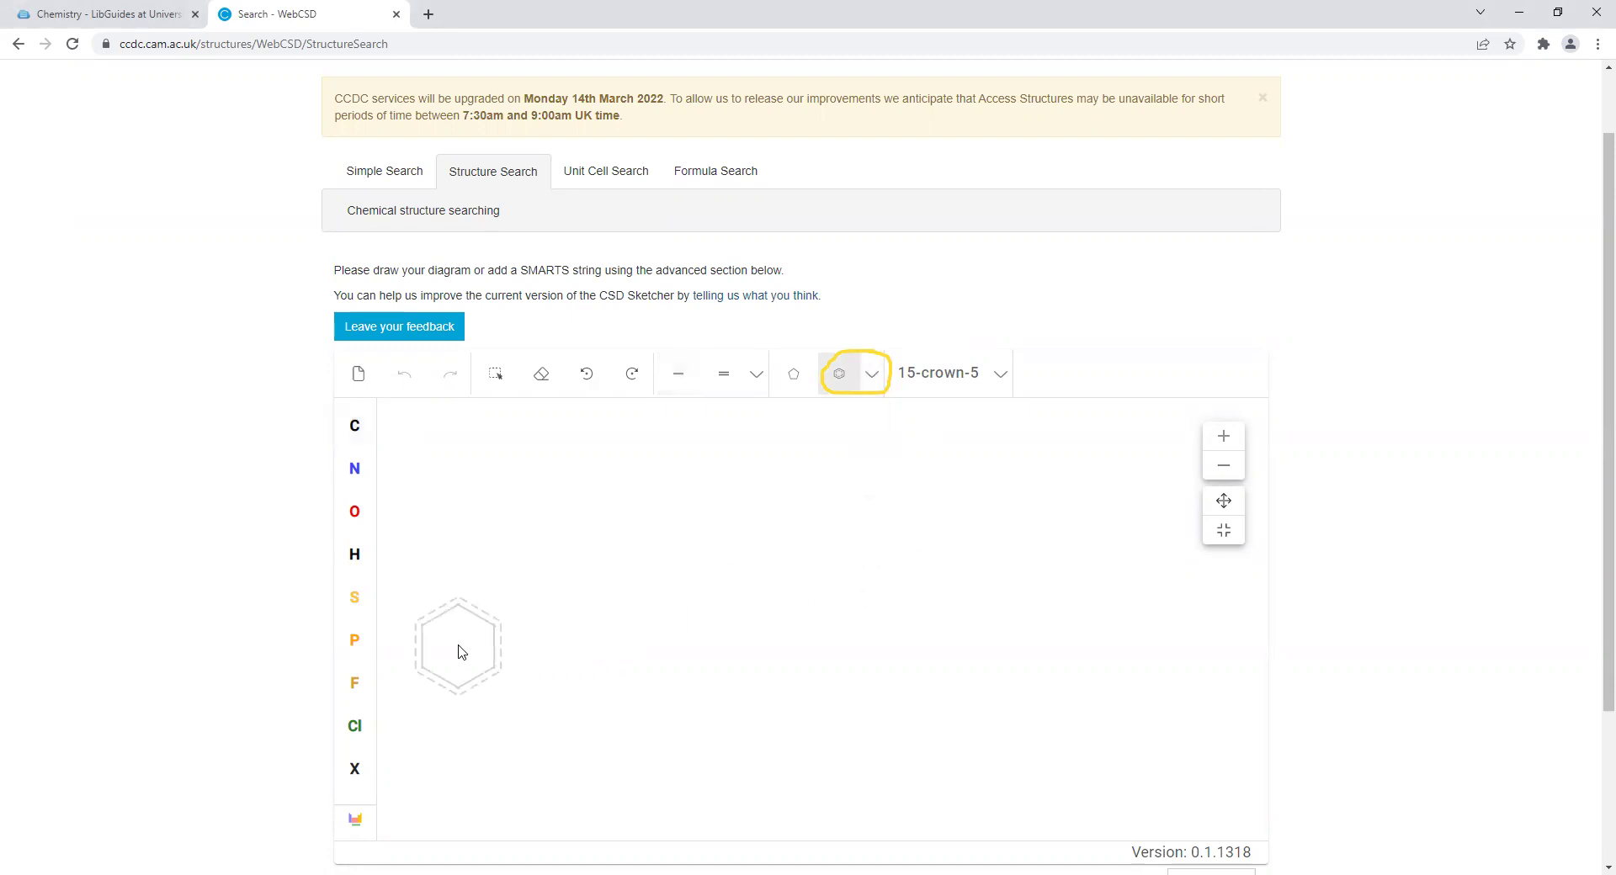
pyautogui.click(505, 619)
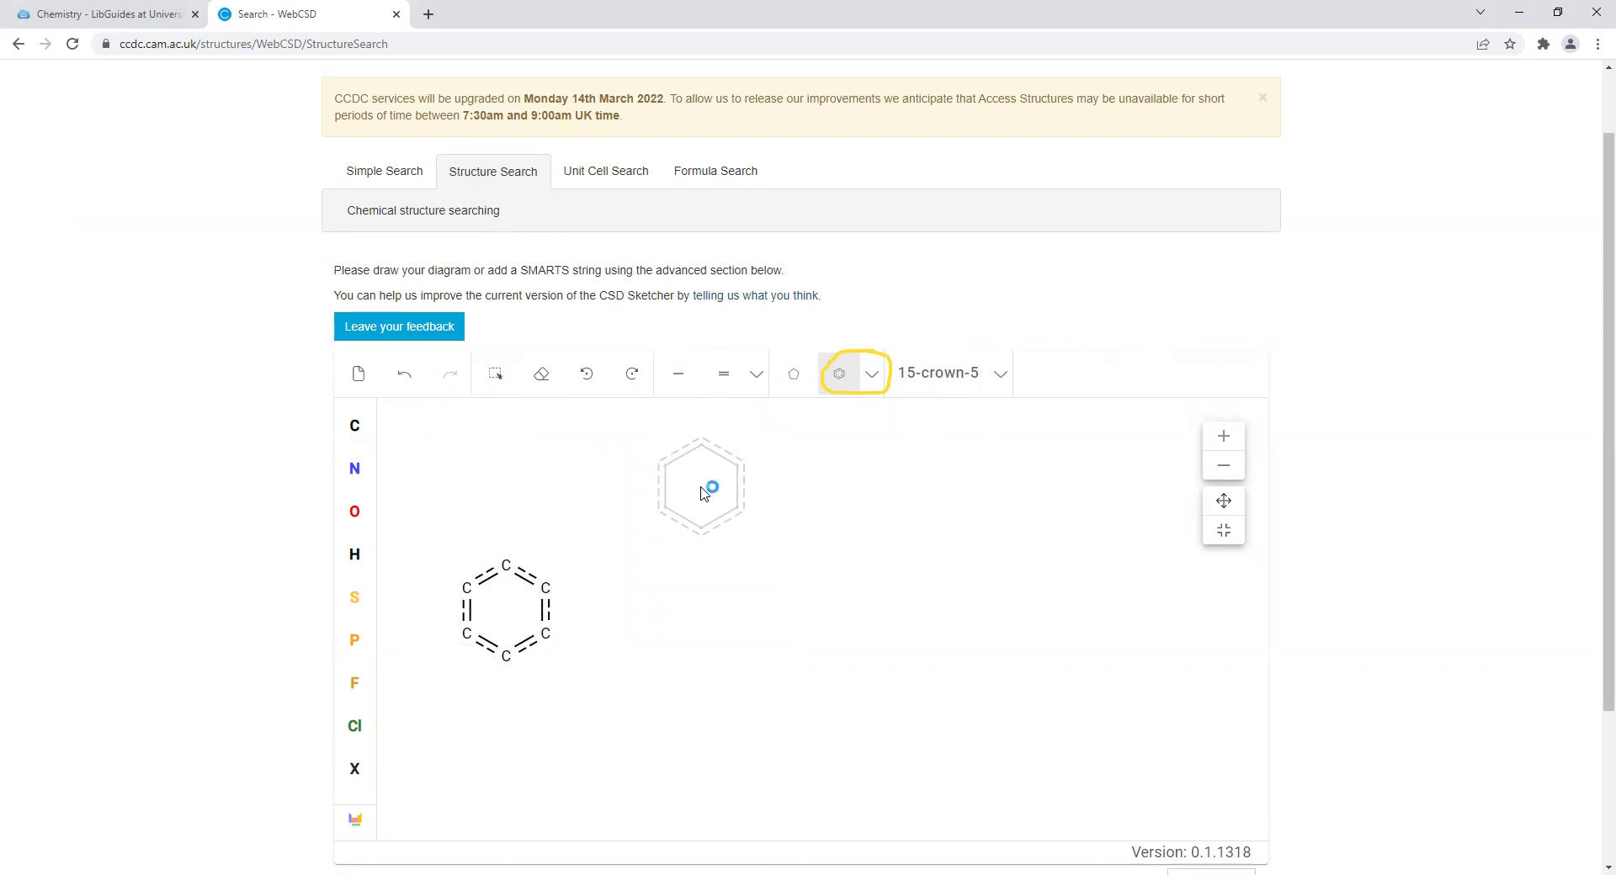
# Step: Add three single-bonded carbons bridging two adjacent aromatic carbons to form a fused five-membered ring
pyautogui.click(355, 425)
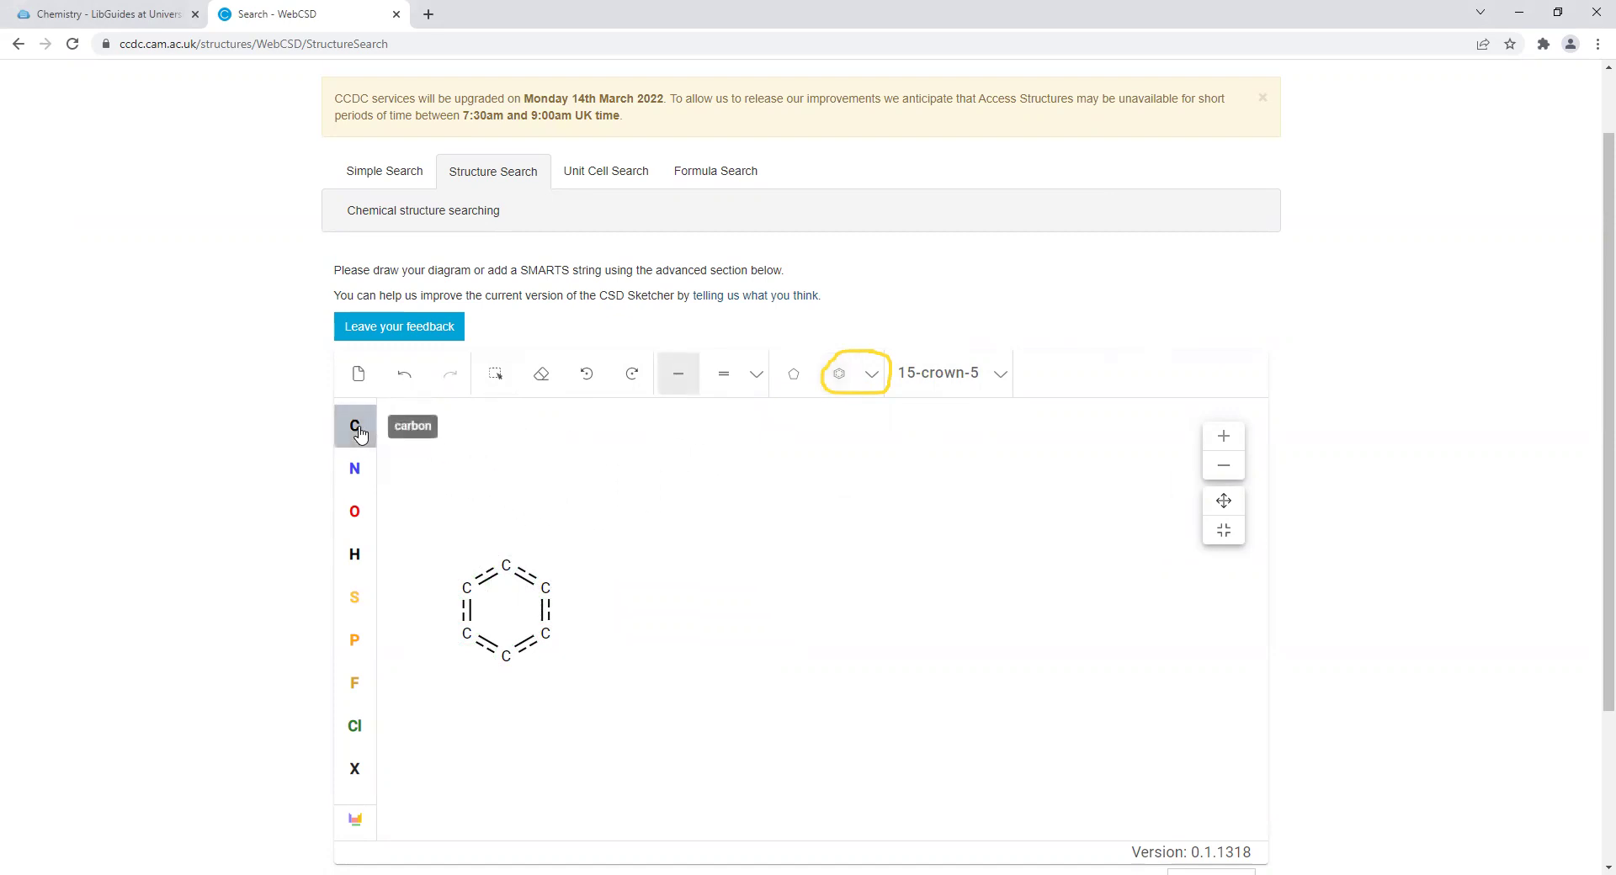
pyautogui.click(683, 386)
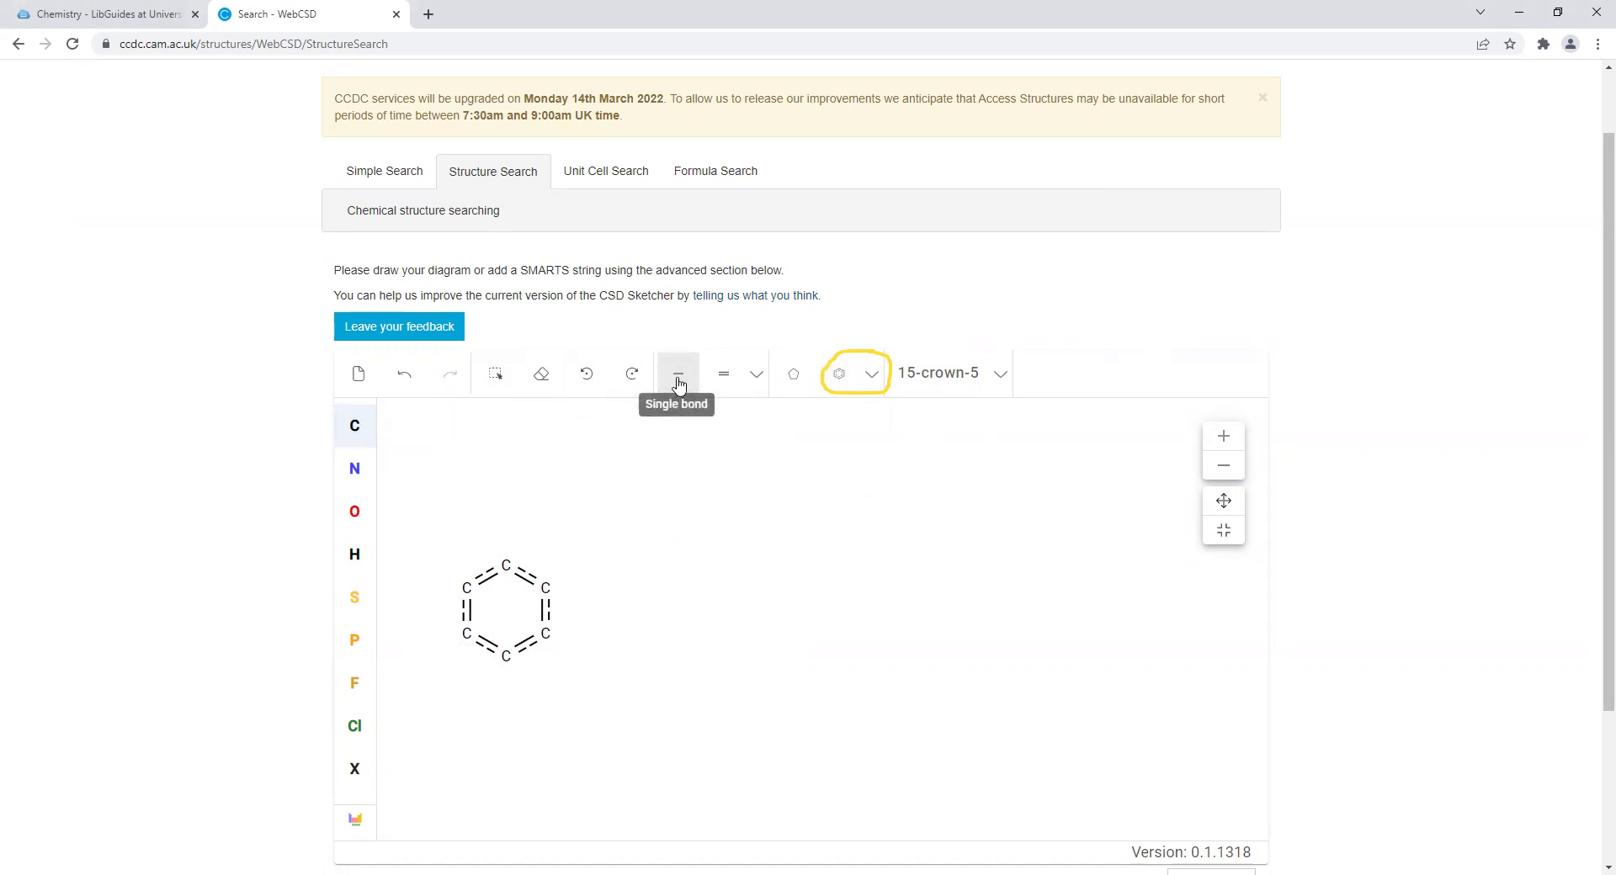
pyautogui.click(757, 379)
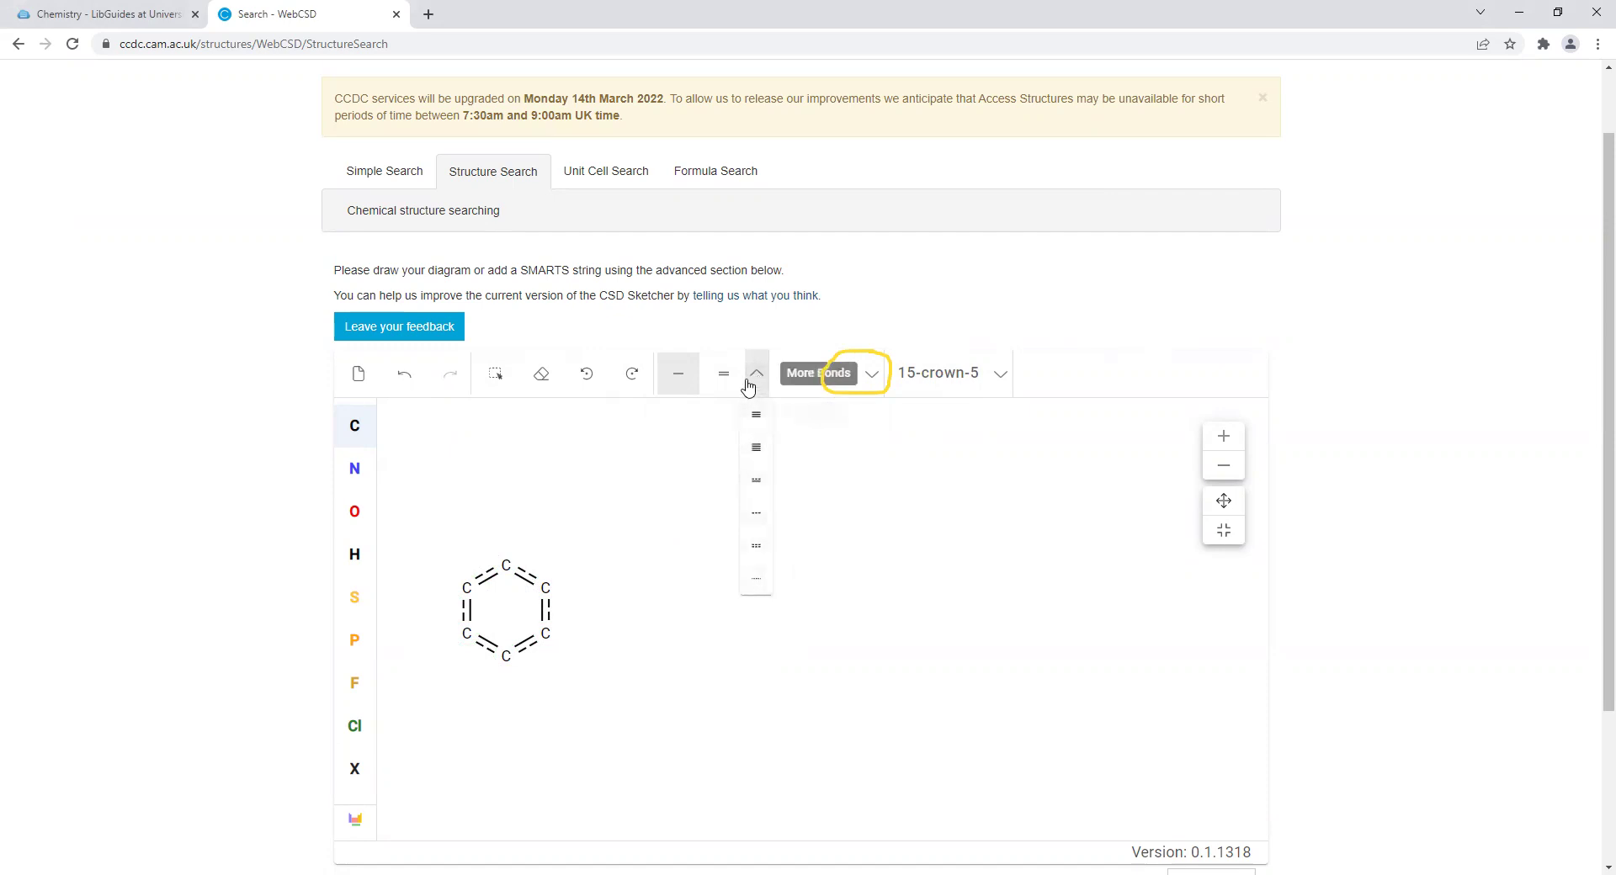
pyautogui.click(753, 376)
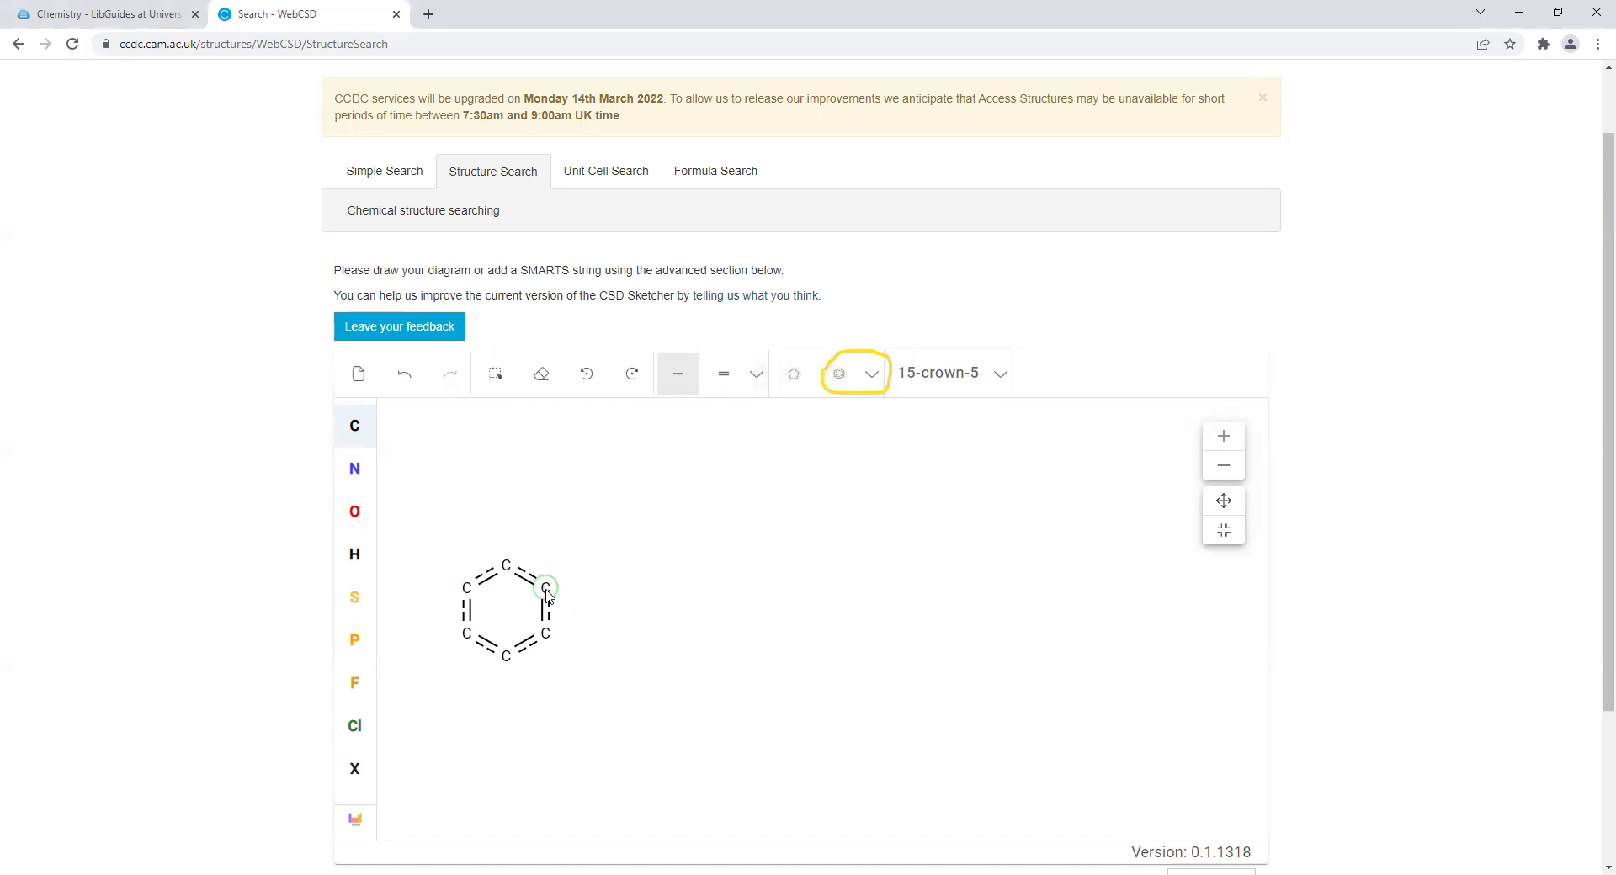
pyautogui.moveTo(547, 594); pyautogui.dragTo(589, 574)
pyautogui.moveTo(589, 576); pyautogui.dragTo(549, 636)
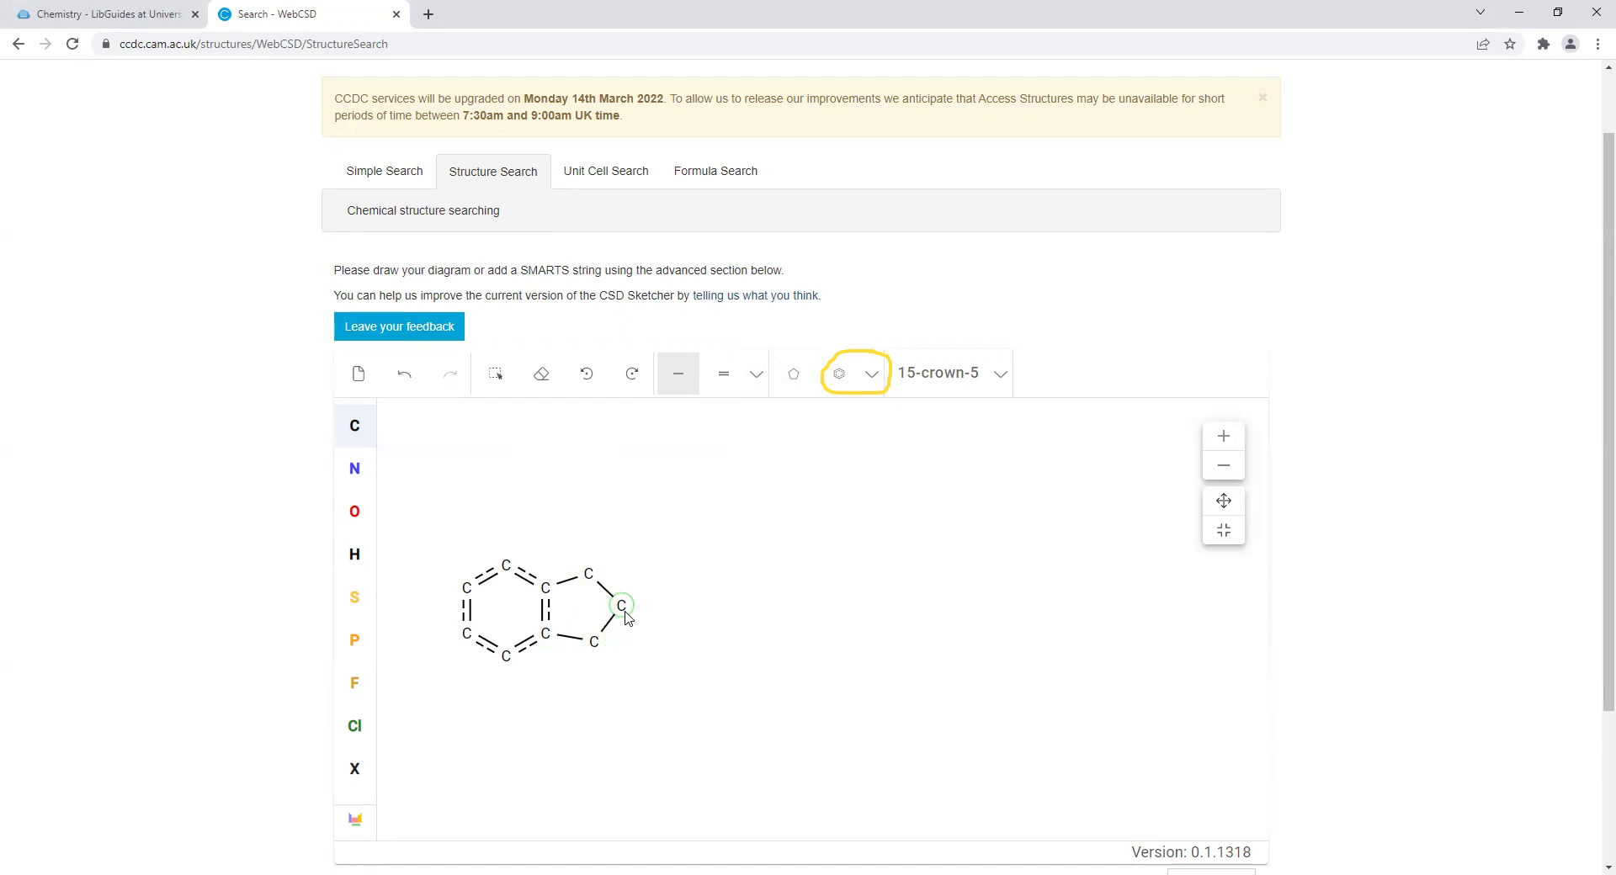
# Step: Change the five-membered ring's outermost carbon to nitrogen and its lower non-fused carbon to sulfur
pyautogui.click(363, 475)
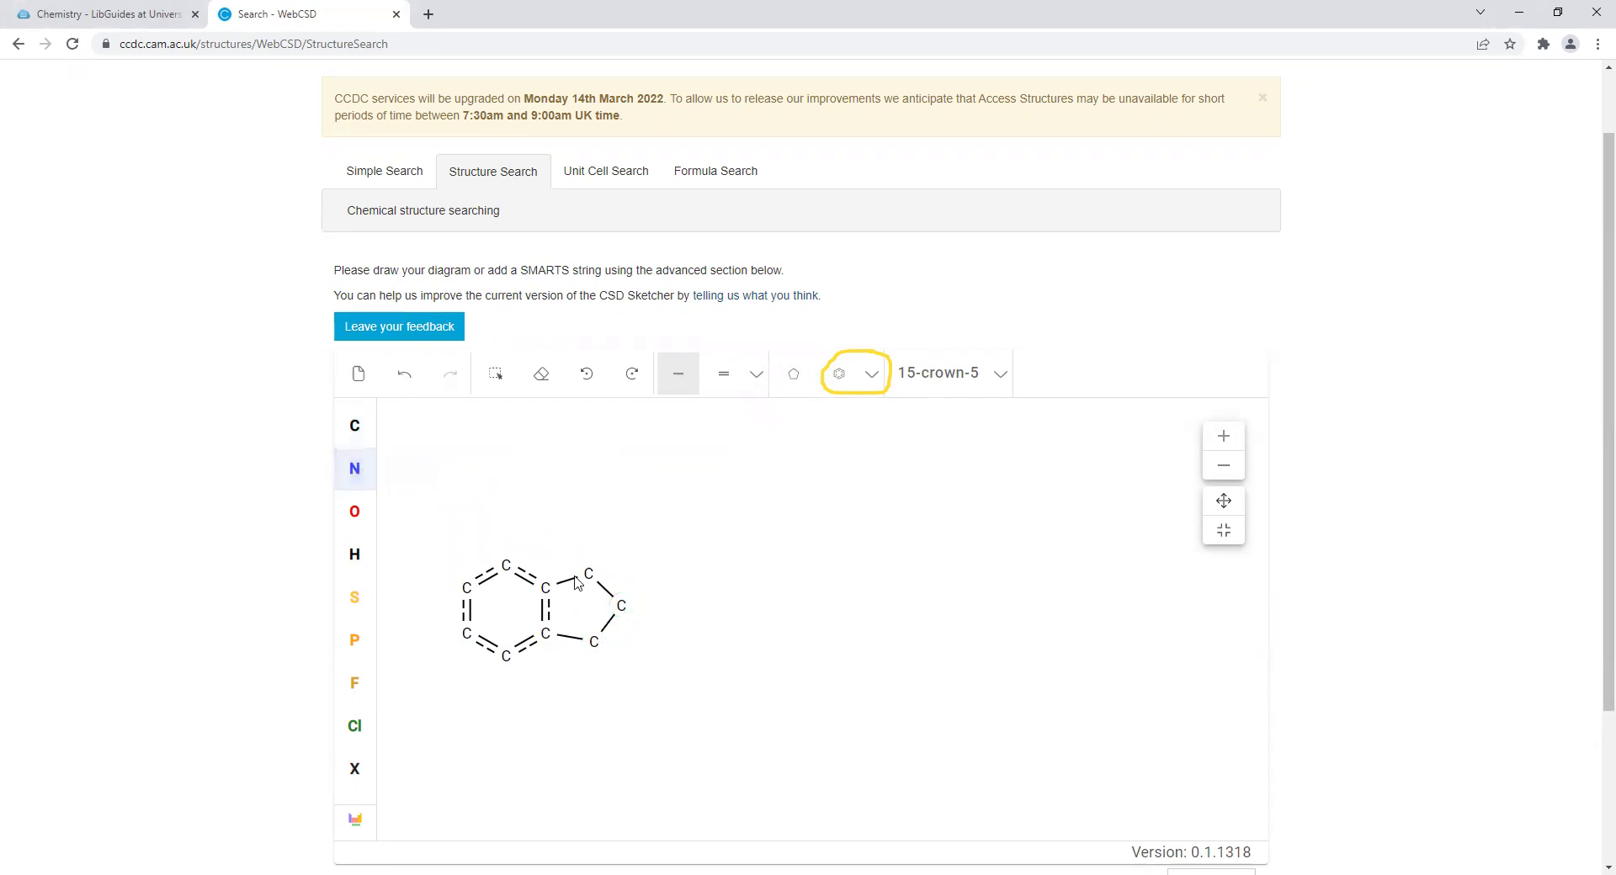
pyautogui.click(628, 611)
pyautogui.click(355, 599)
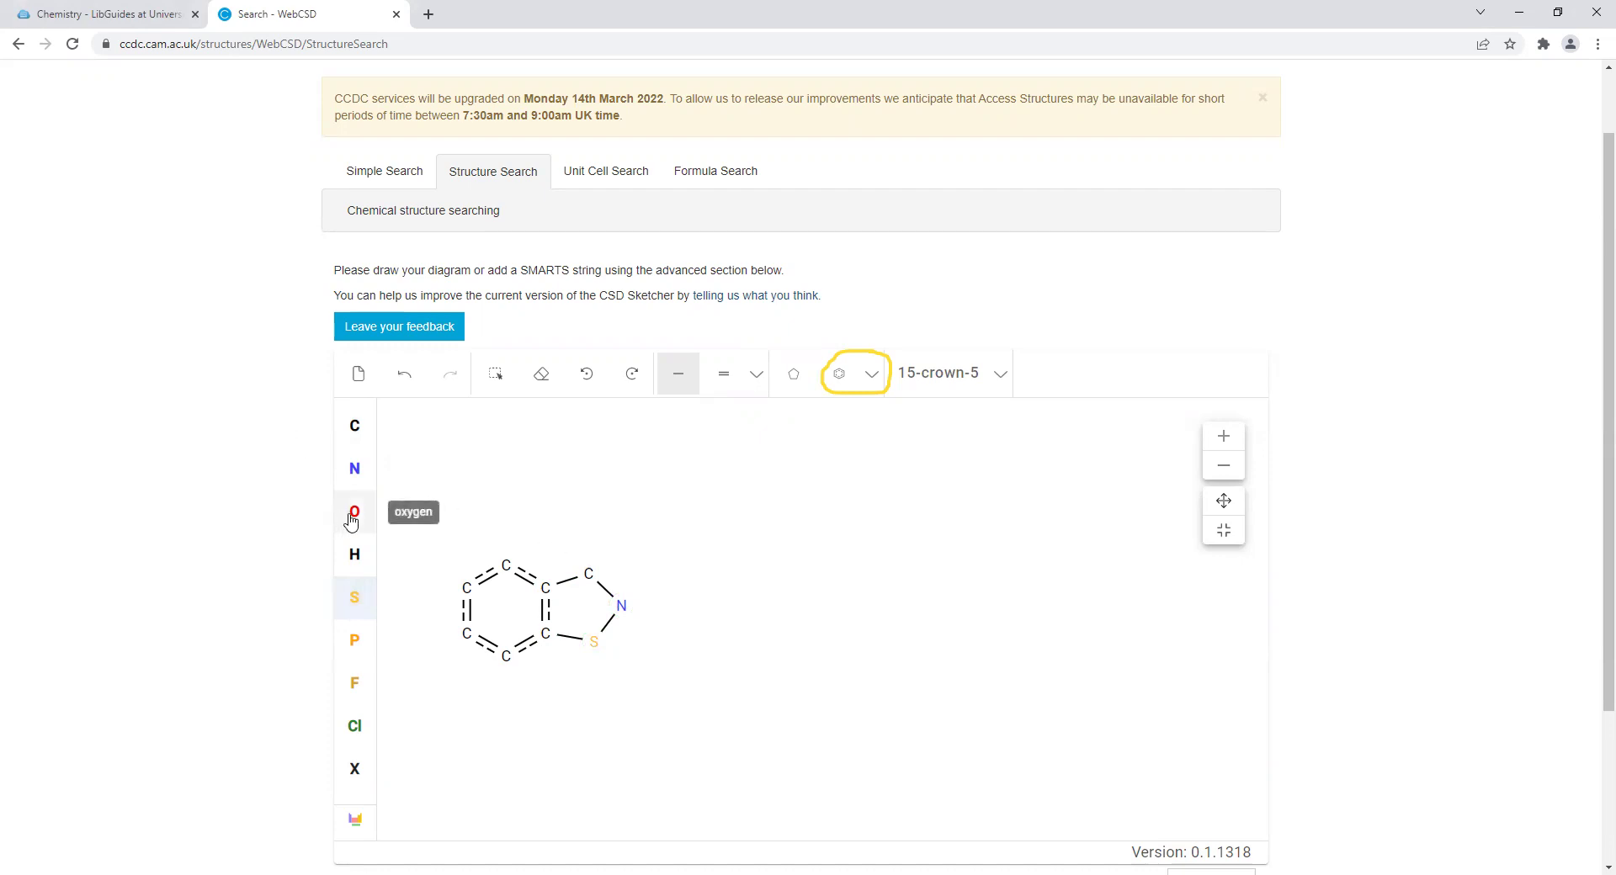
# Step: Add one double-bonded oxygen to the five-membered ring's upper carbon and two double-bonded oxygens to the sulfur
pyautogui.click(352, 517)
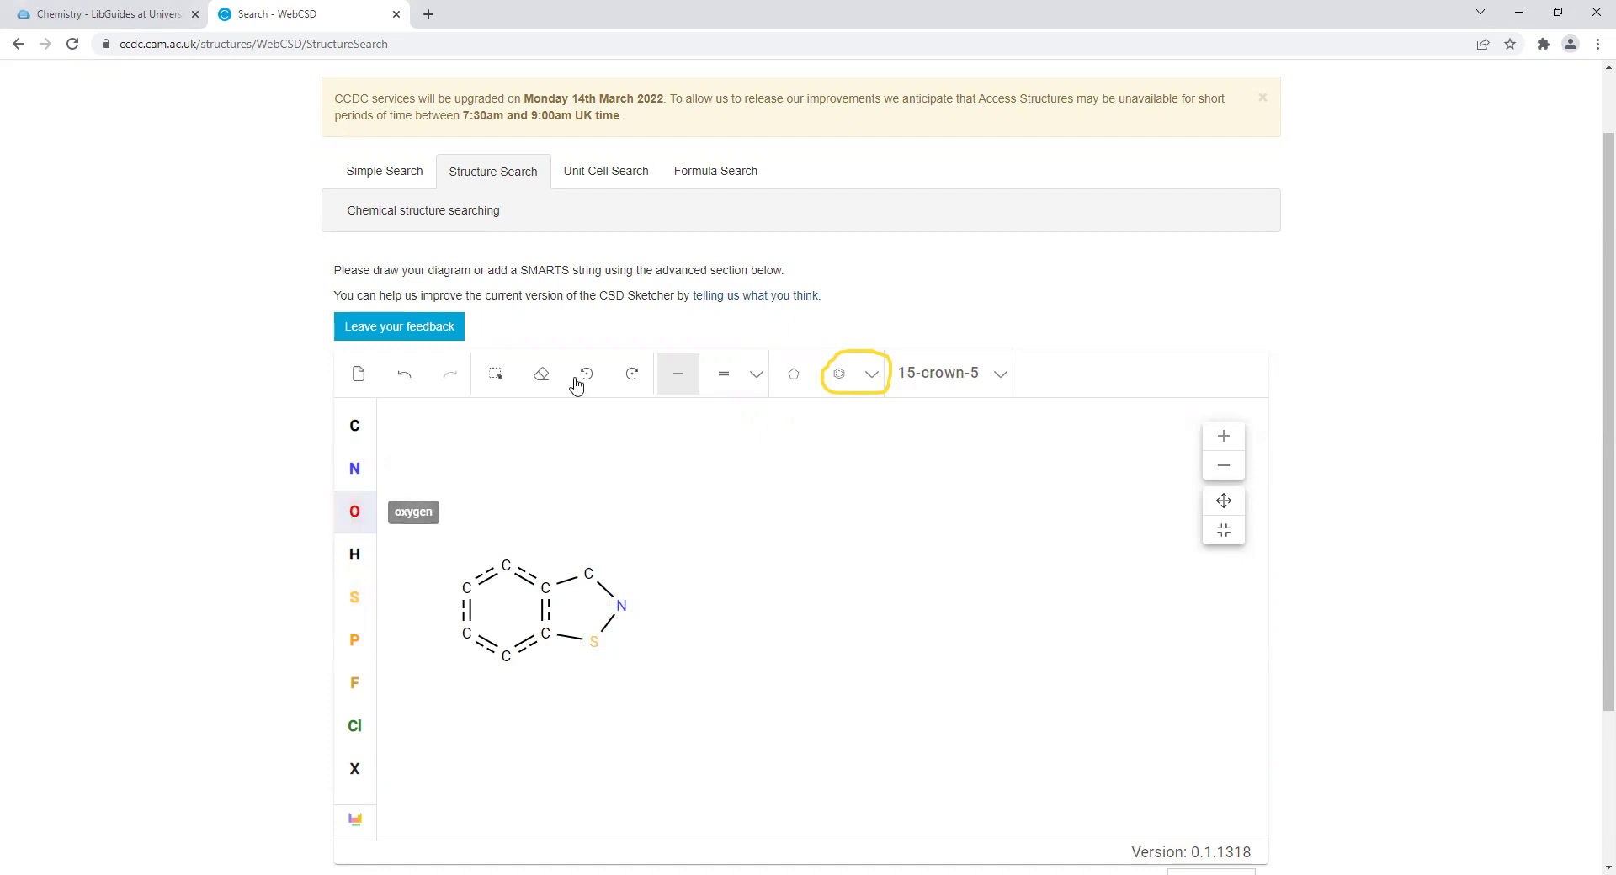
pyautogui.click(760, 381)
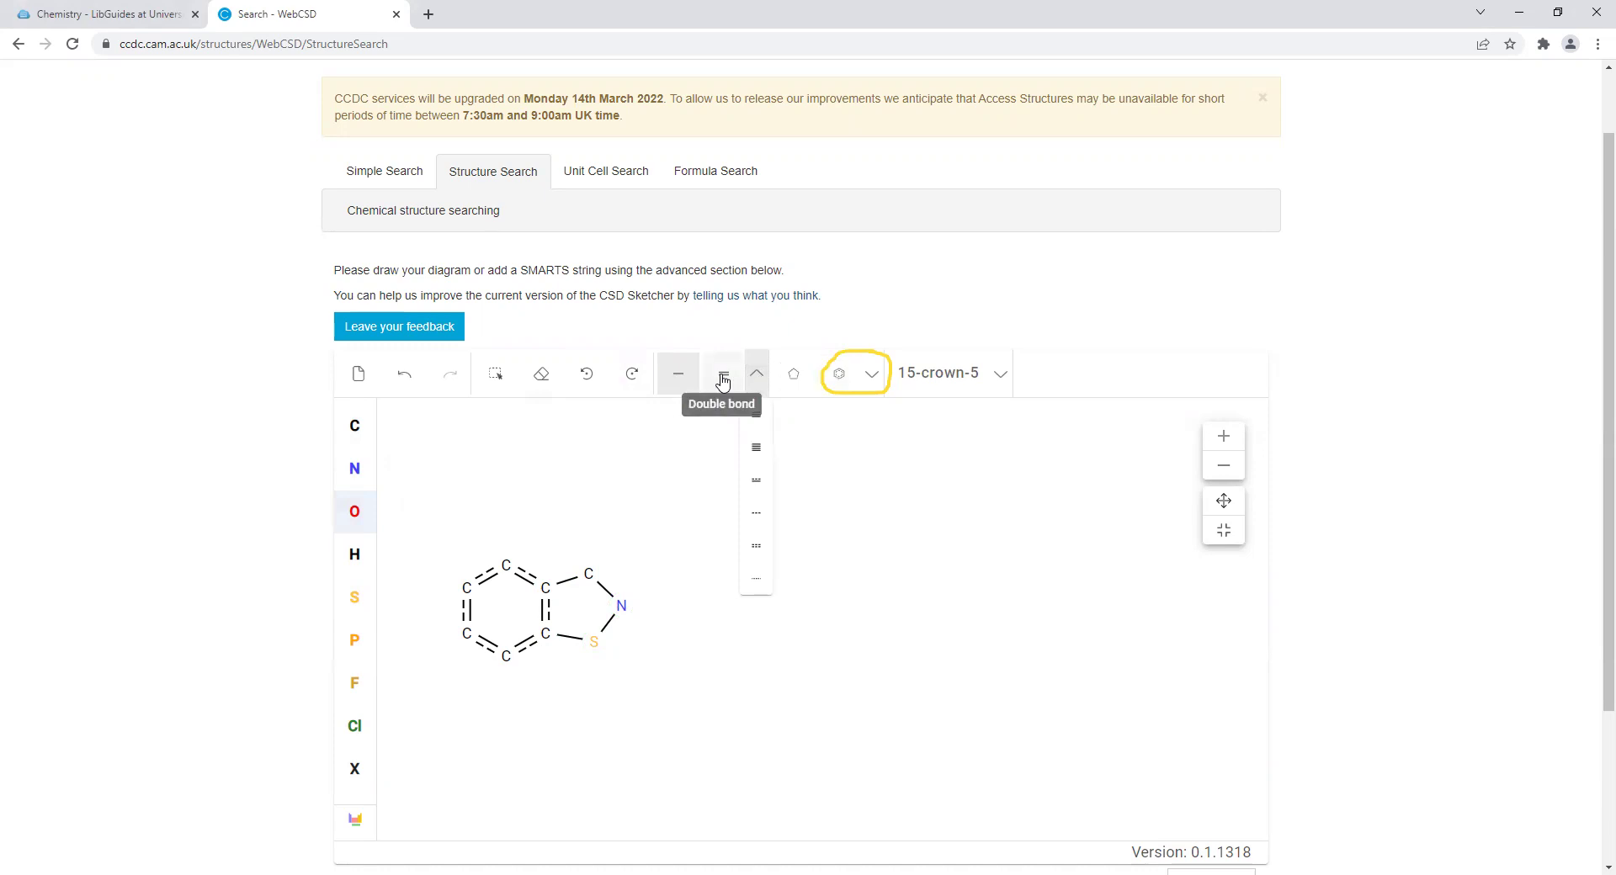
pyautogui.click(723, 380)
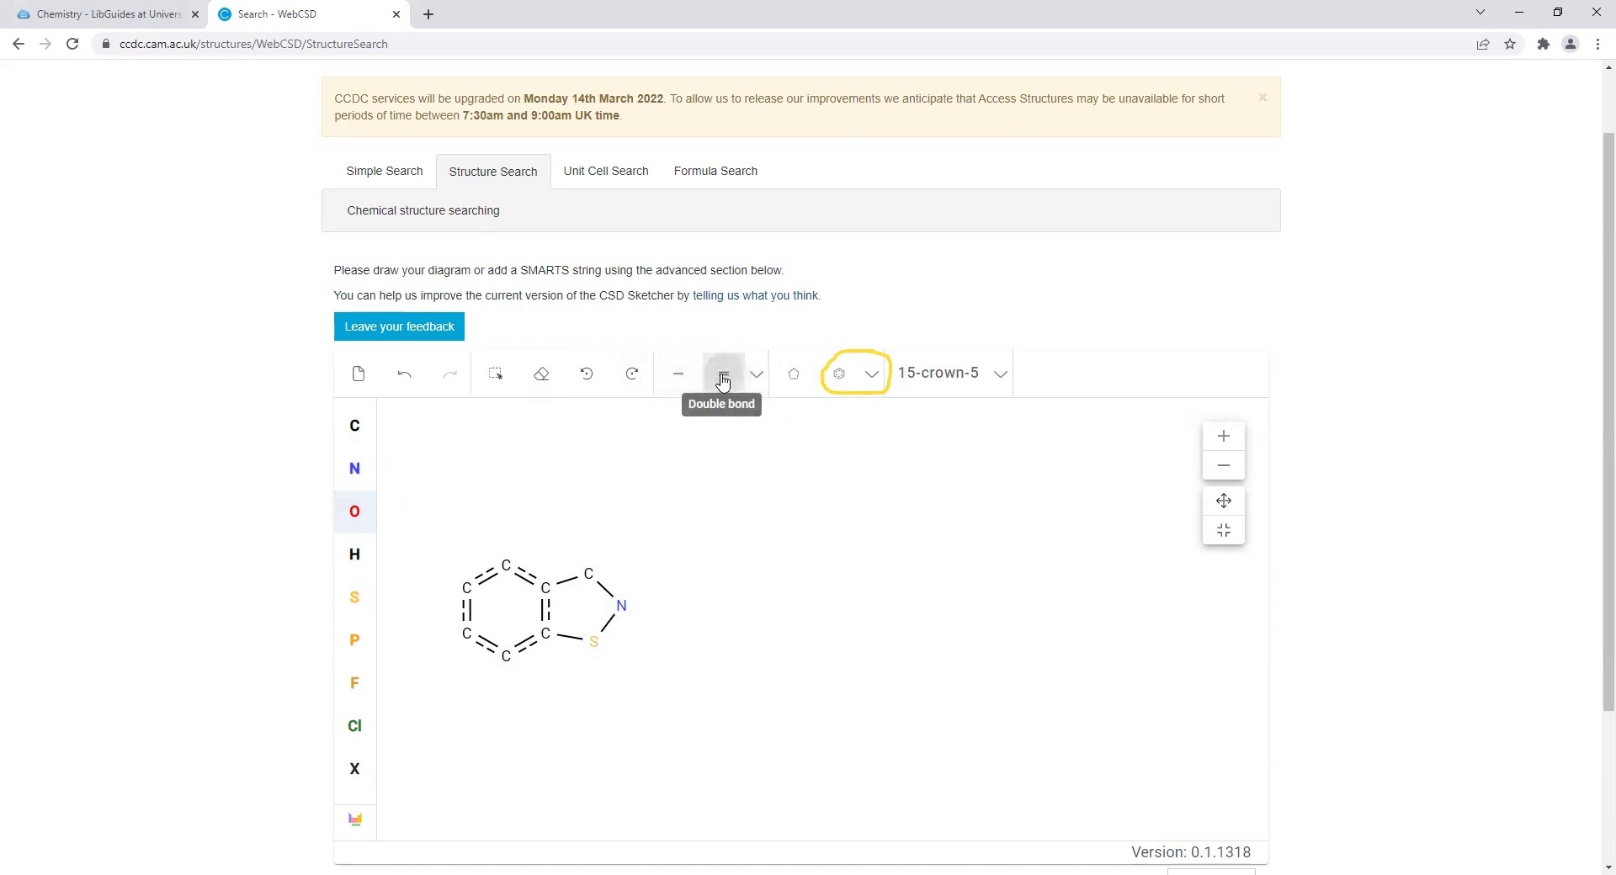
pyautogui.click(589, 575)
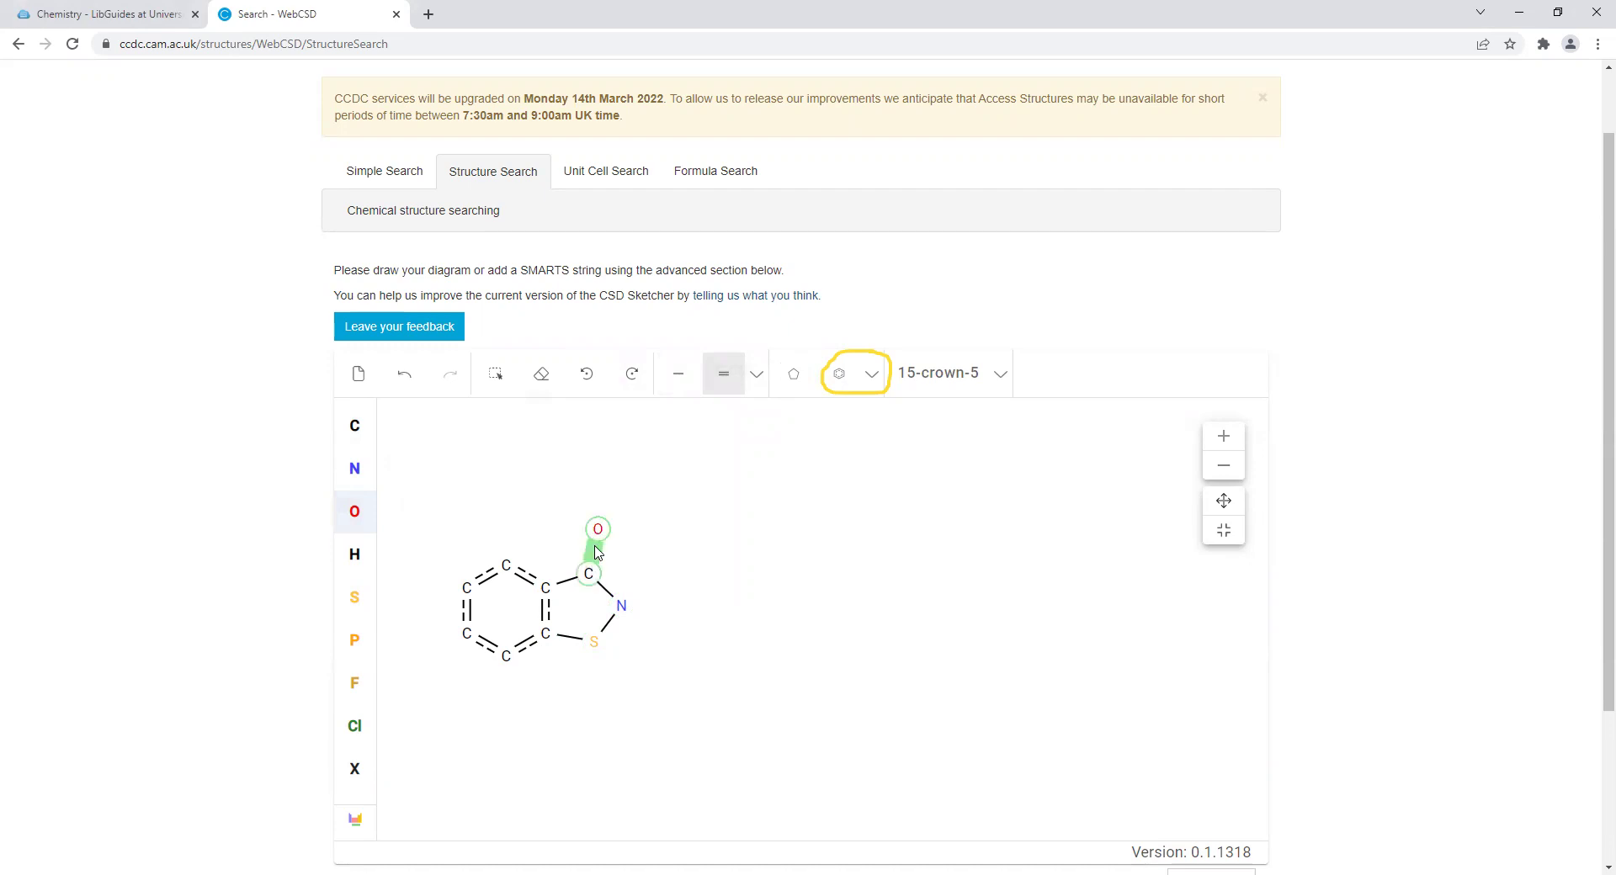
pyautogui.click(571, 675)
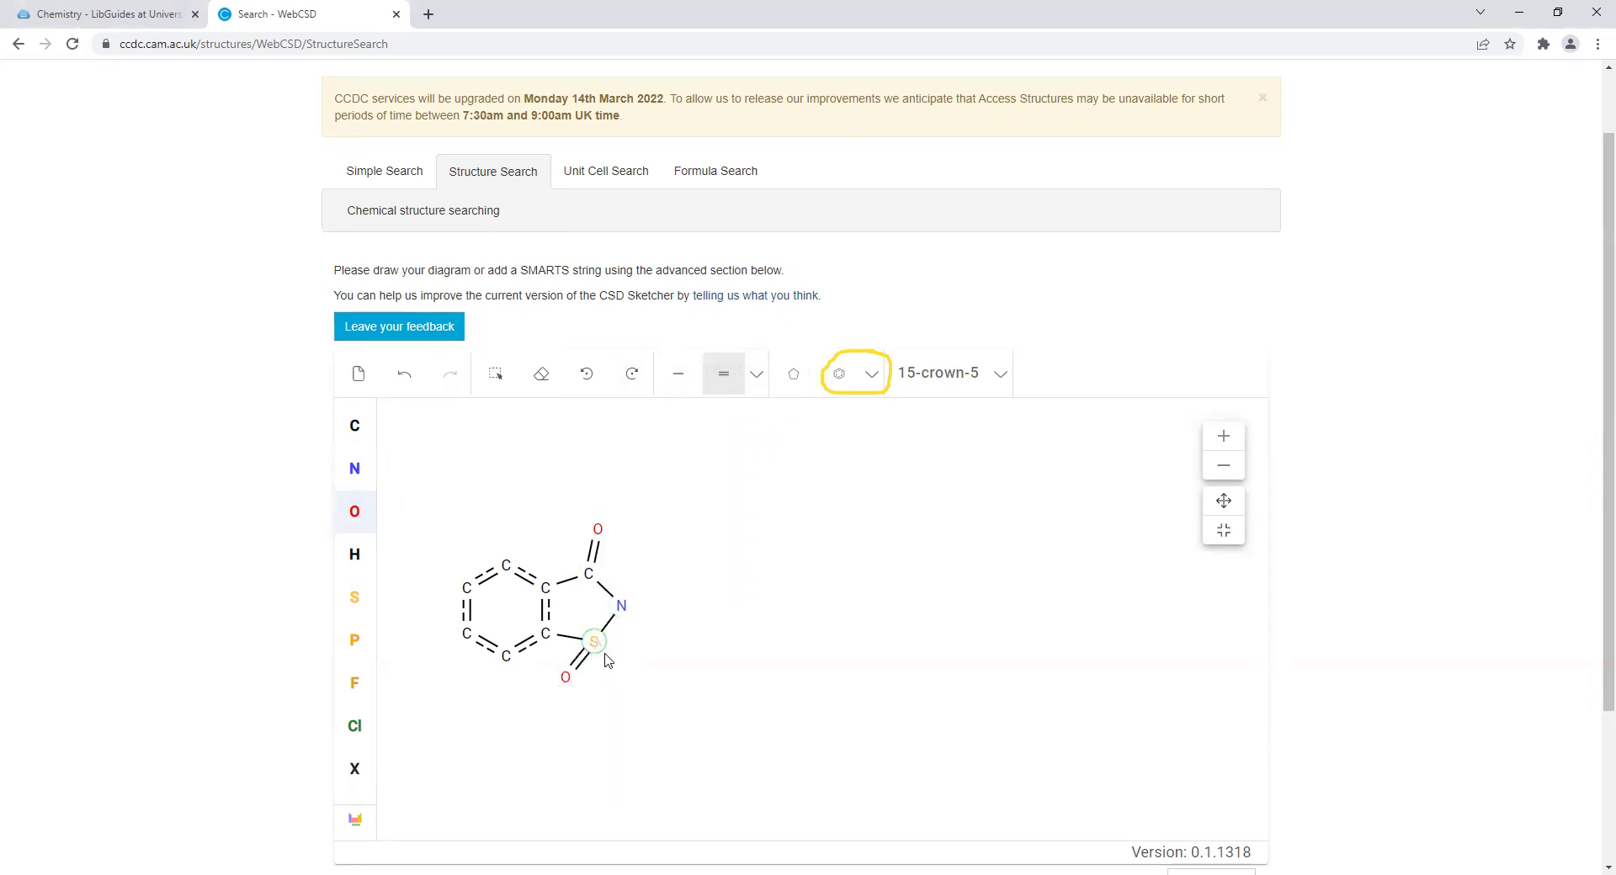
pyautogui.click(620, 671)
# Step: Attach a single-bonded hydrogen to each of the four non-fused carbons of the aromatic ring
pyautogui.click(670, 376)
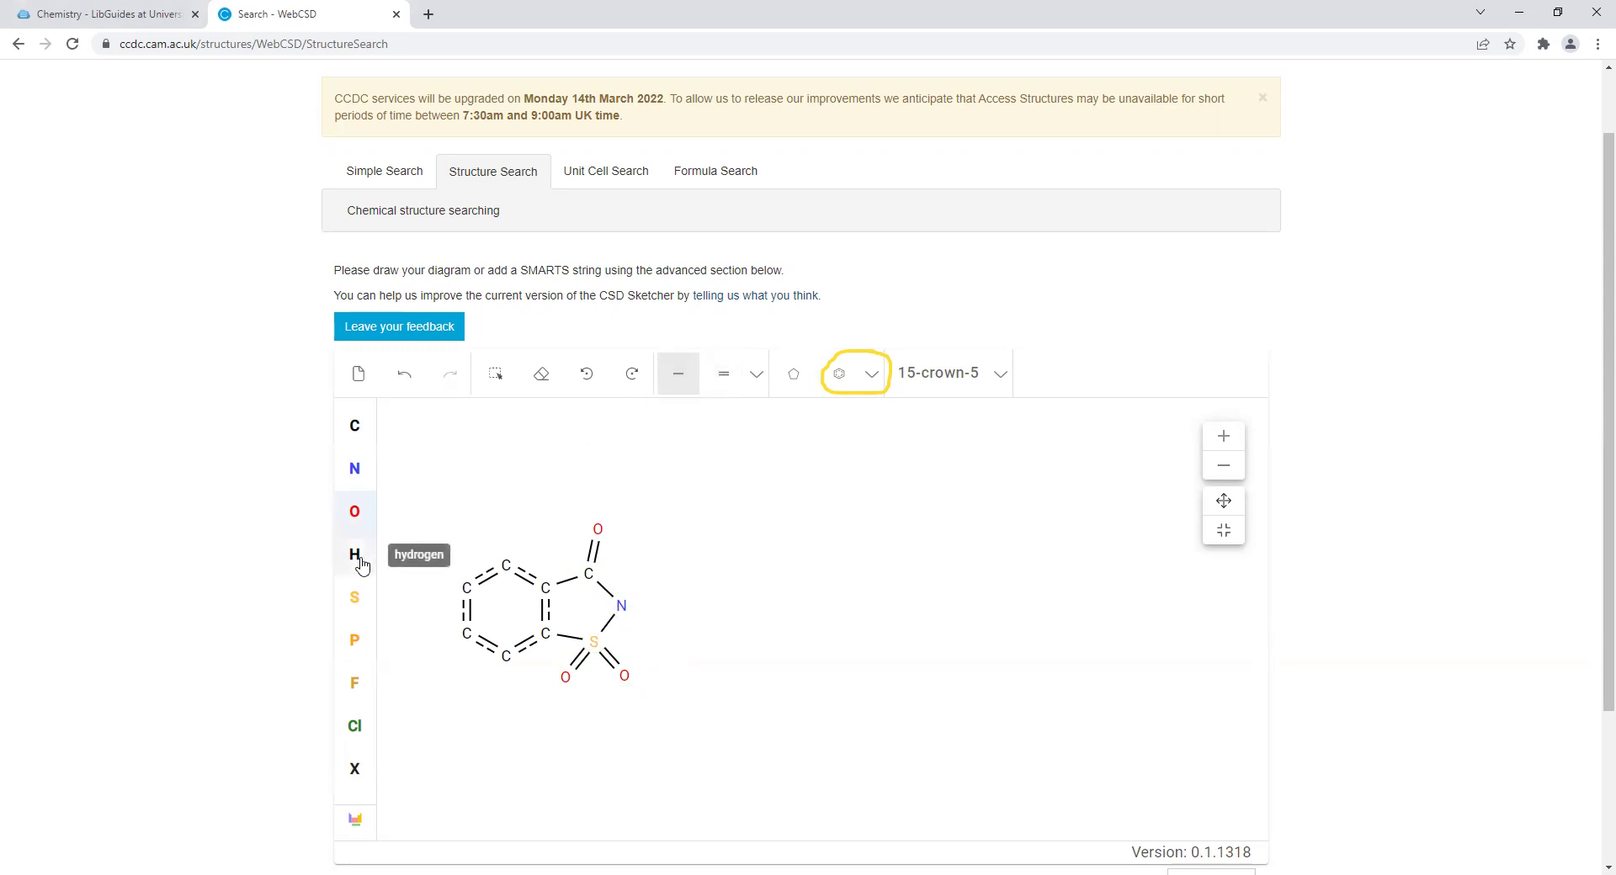
pyautogui.click(357, 560)
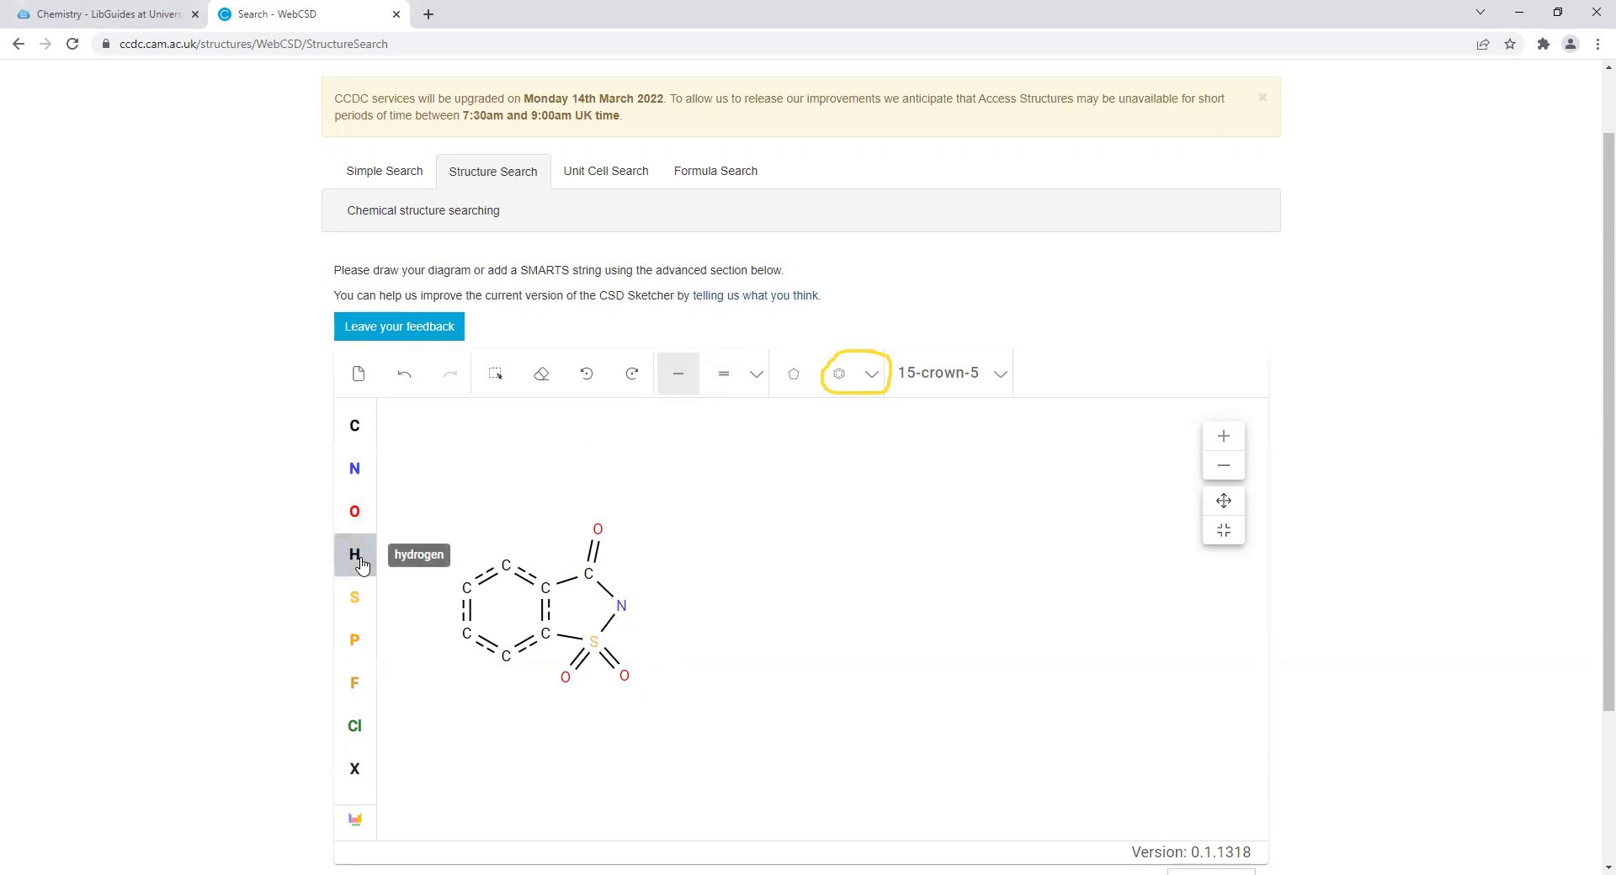
pyautogui.click(687, 382)
pyautogui.moveTo(507, 564); pyautogui.dragTo(509, 522)
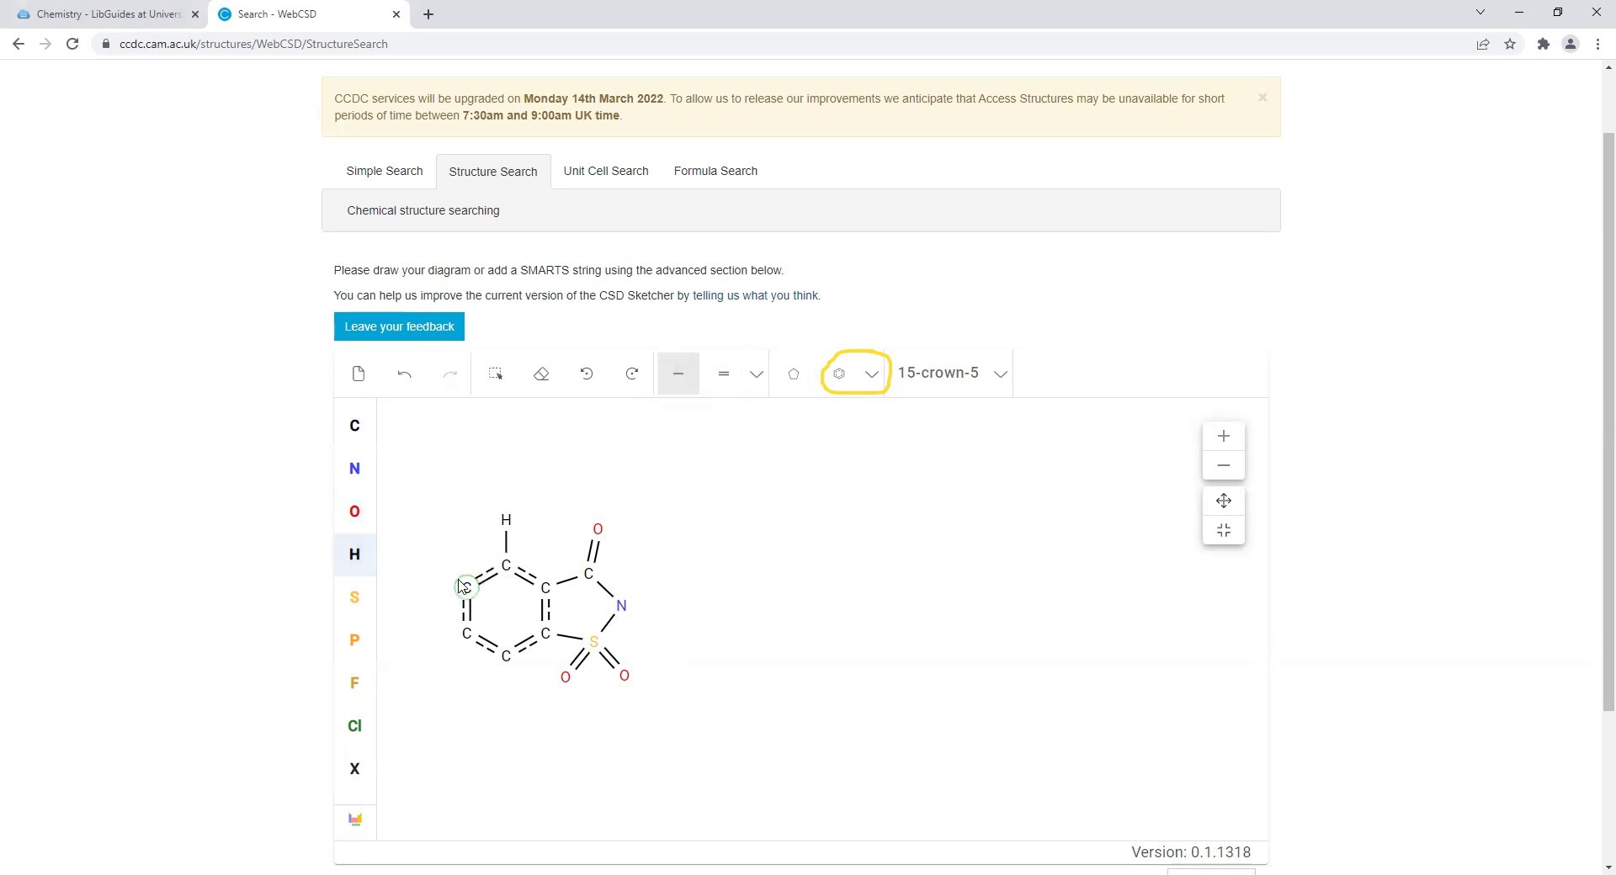
pyautogui.moveTo(464, 587); pyautogui.dragTo(428, 562)
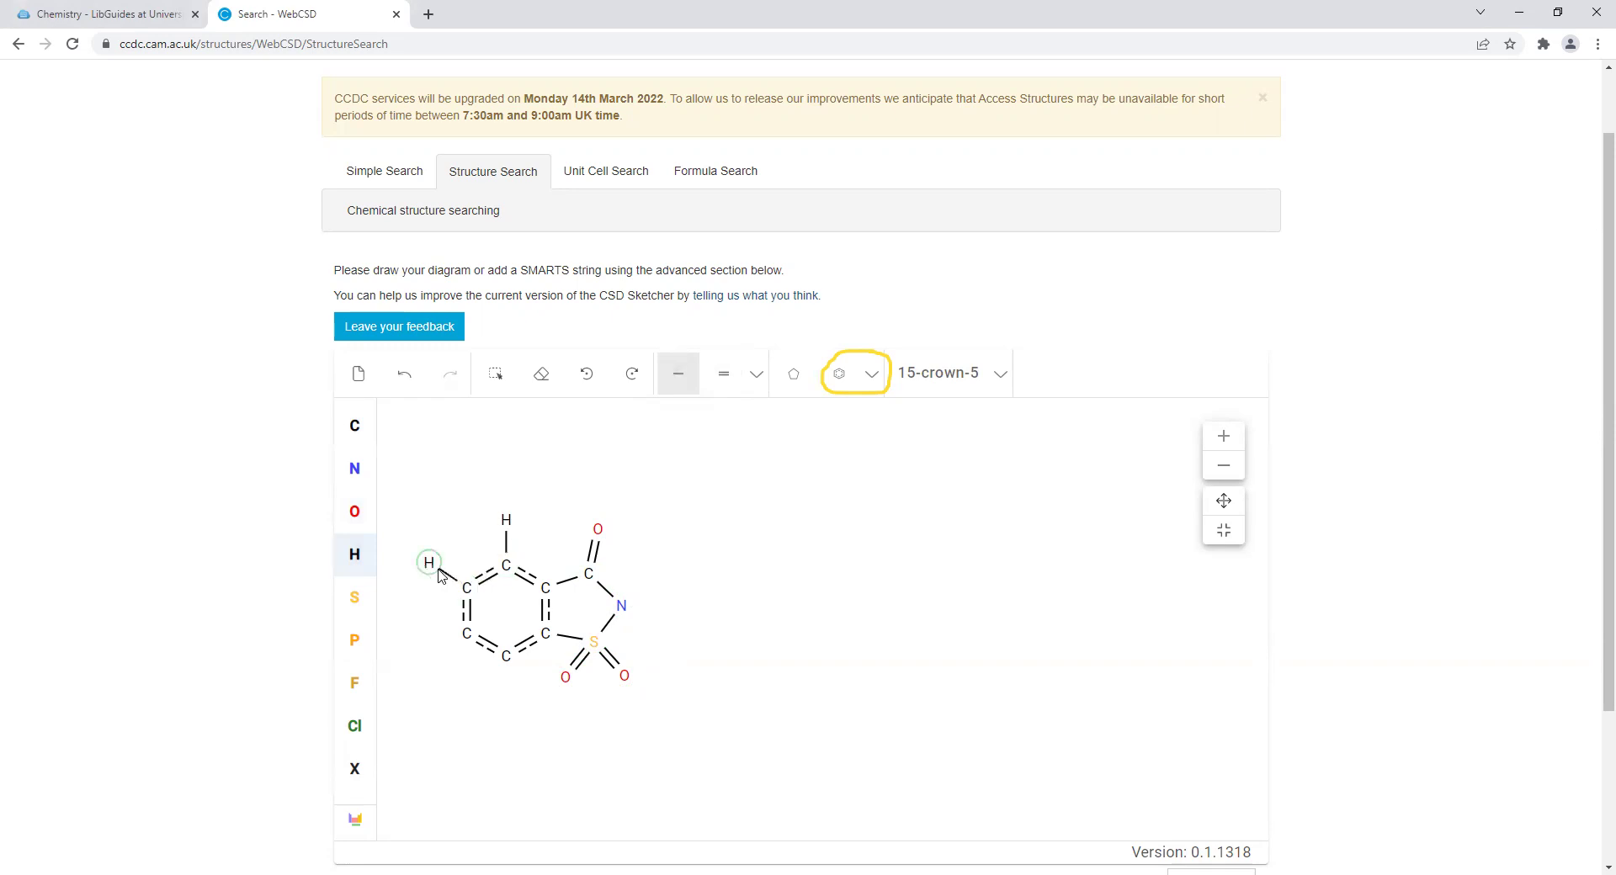
pyautogui.click(443, 665)
pyautogui.click(508, 701)
# Step: Place a copper atom from the periodic table as a separate atom beside the nitrogen, and close the periodic table
pyautogui.click(356, 819)
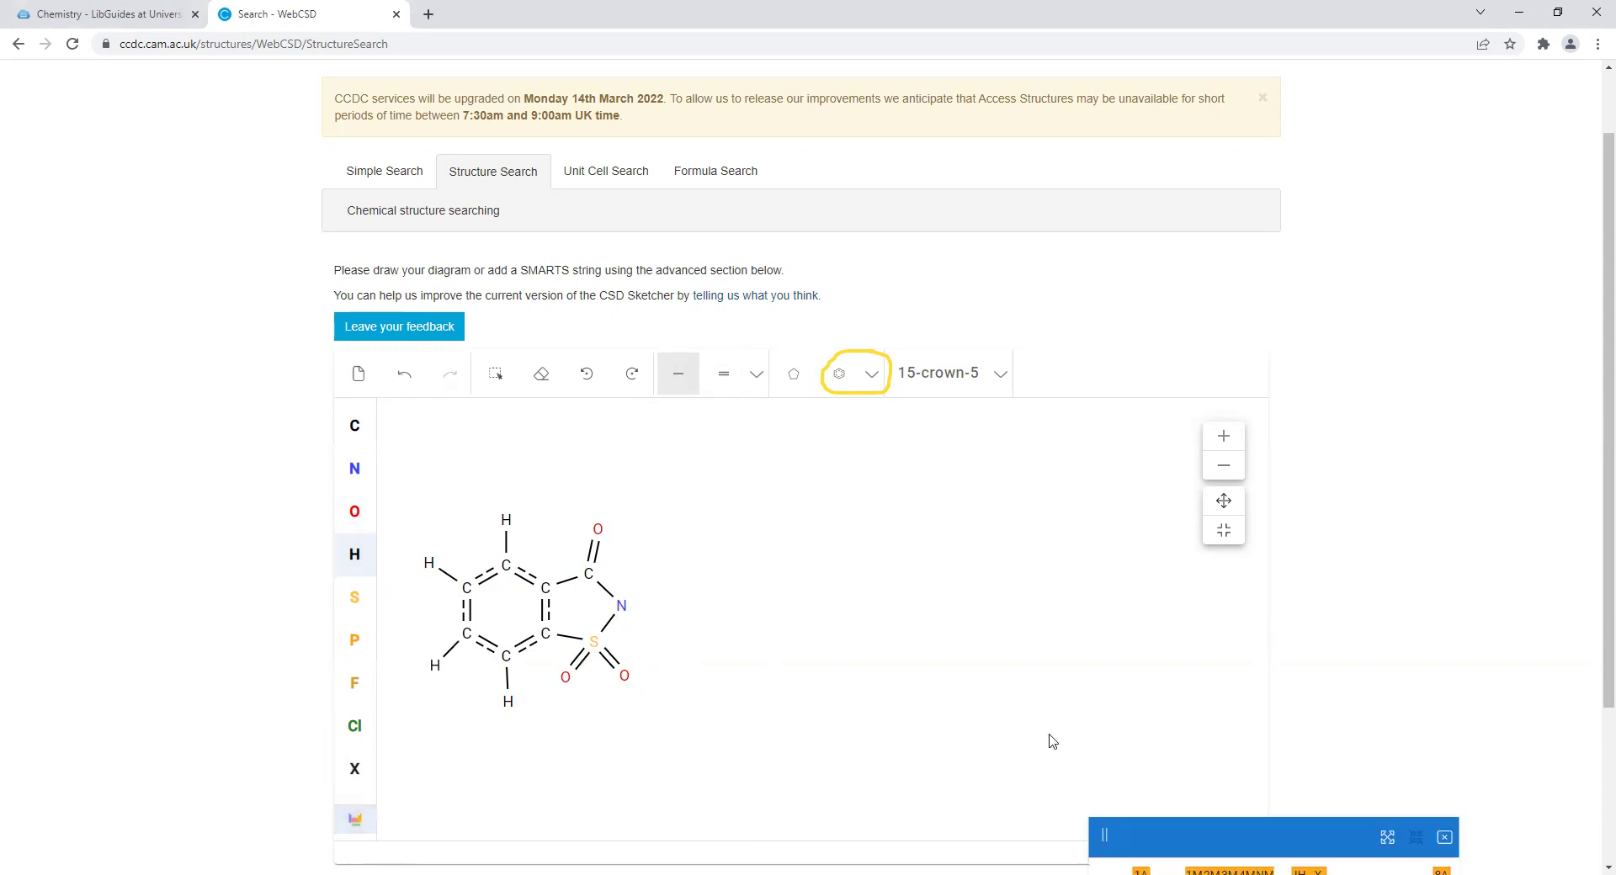
pyautogui.scroll(-1, 1355, 651)
pyautogui.scroll(-1, 1355, 650)
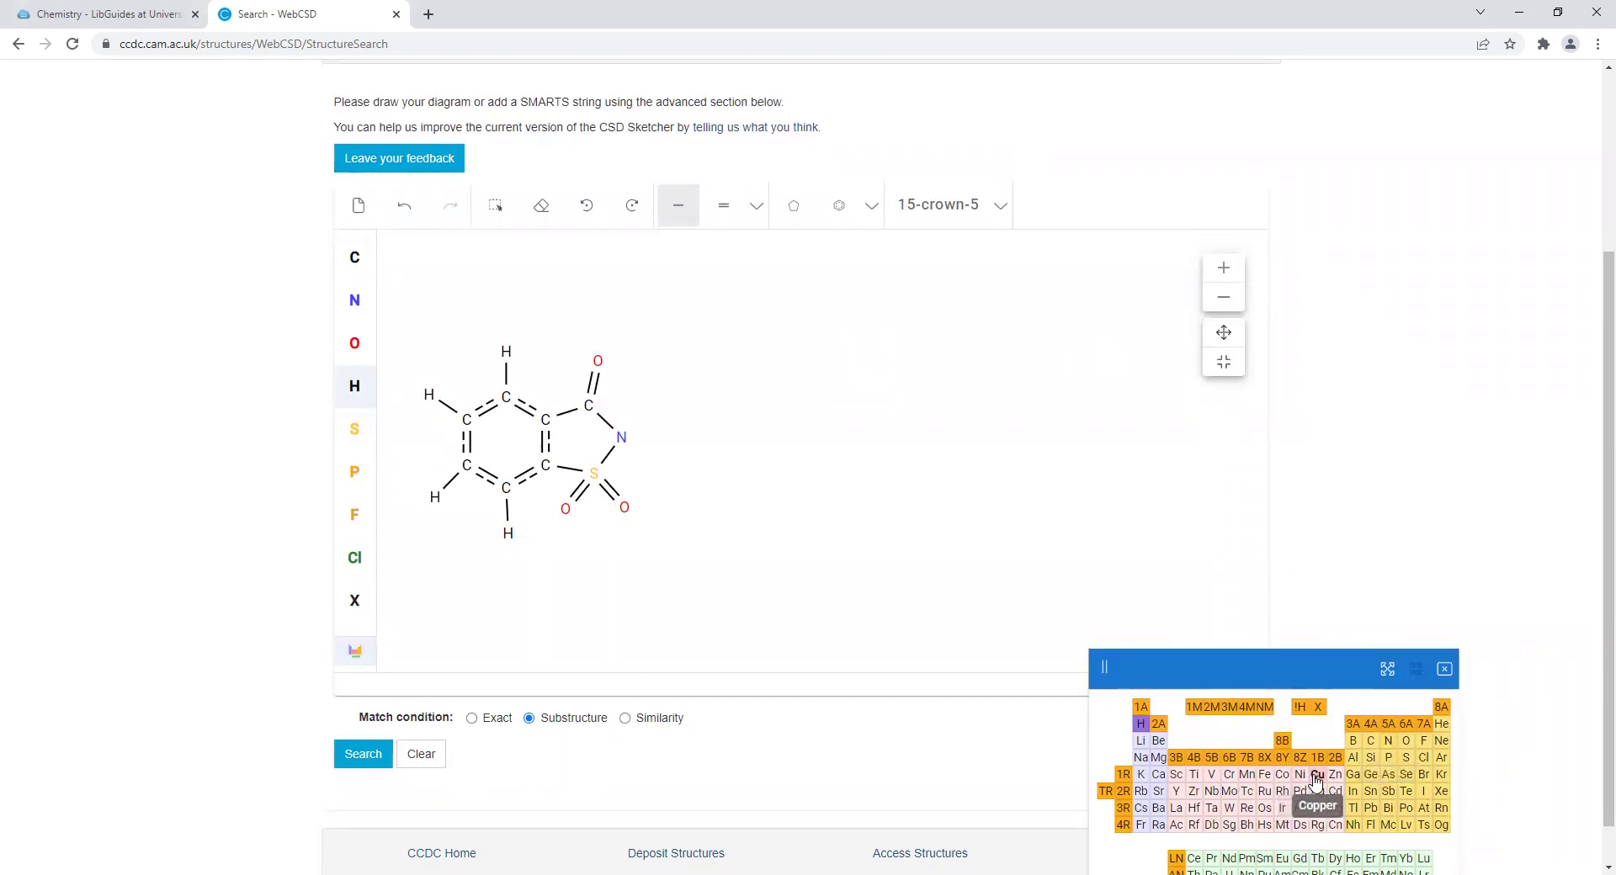
pyautogui.click(1317, 776)
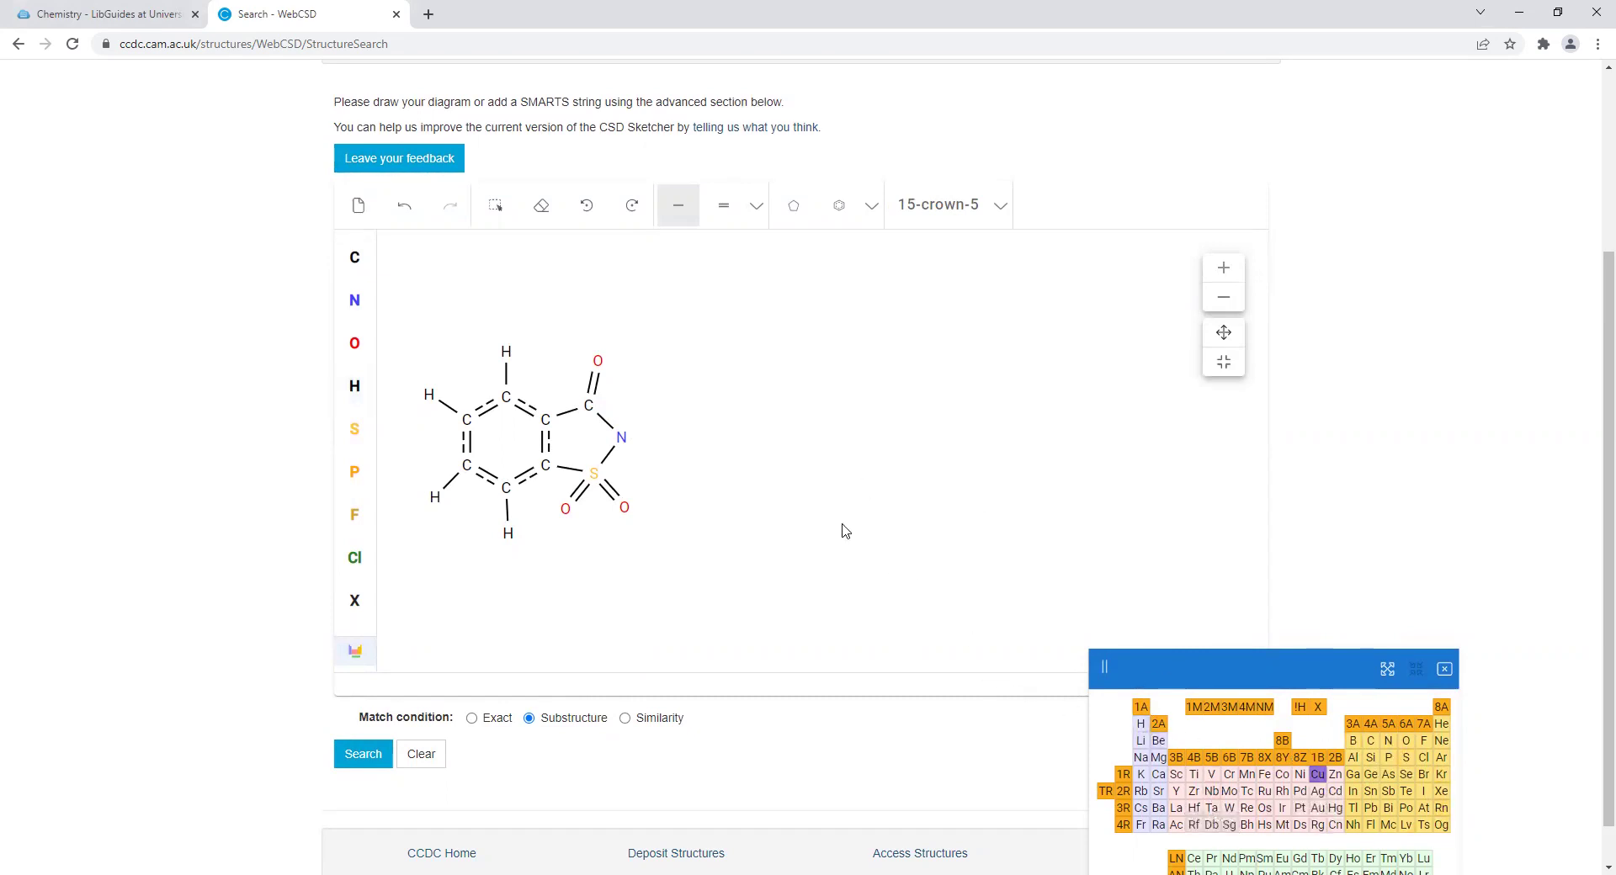
pyautogui.click(673, 437)
pyautogui.click(1445, 669)
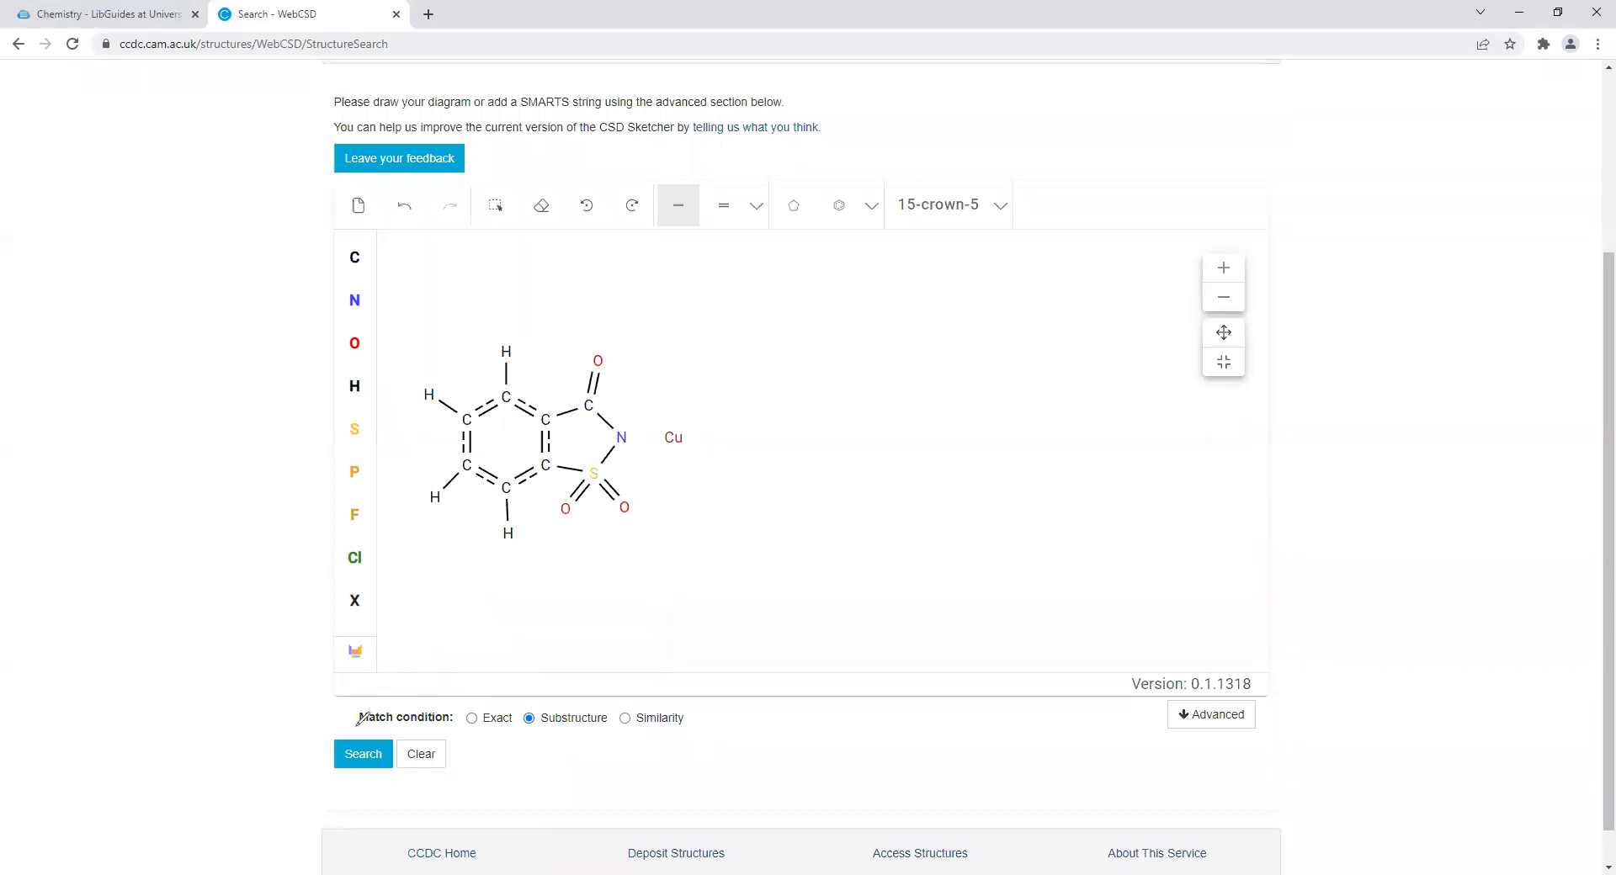
# Step: Run the search with the Substructure match condition and look through the list of matching entries
pyautogui.moveTo(355, 727); pyautogui.dragTo(605, 732)
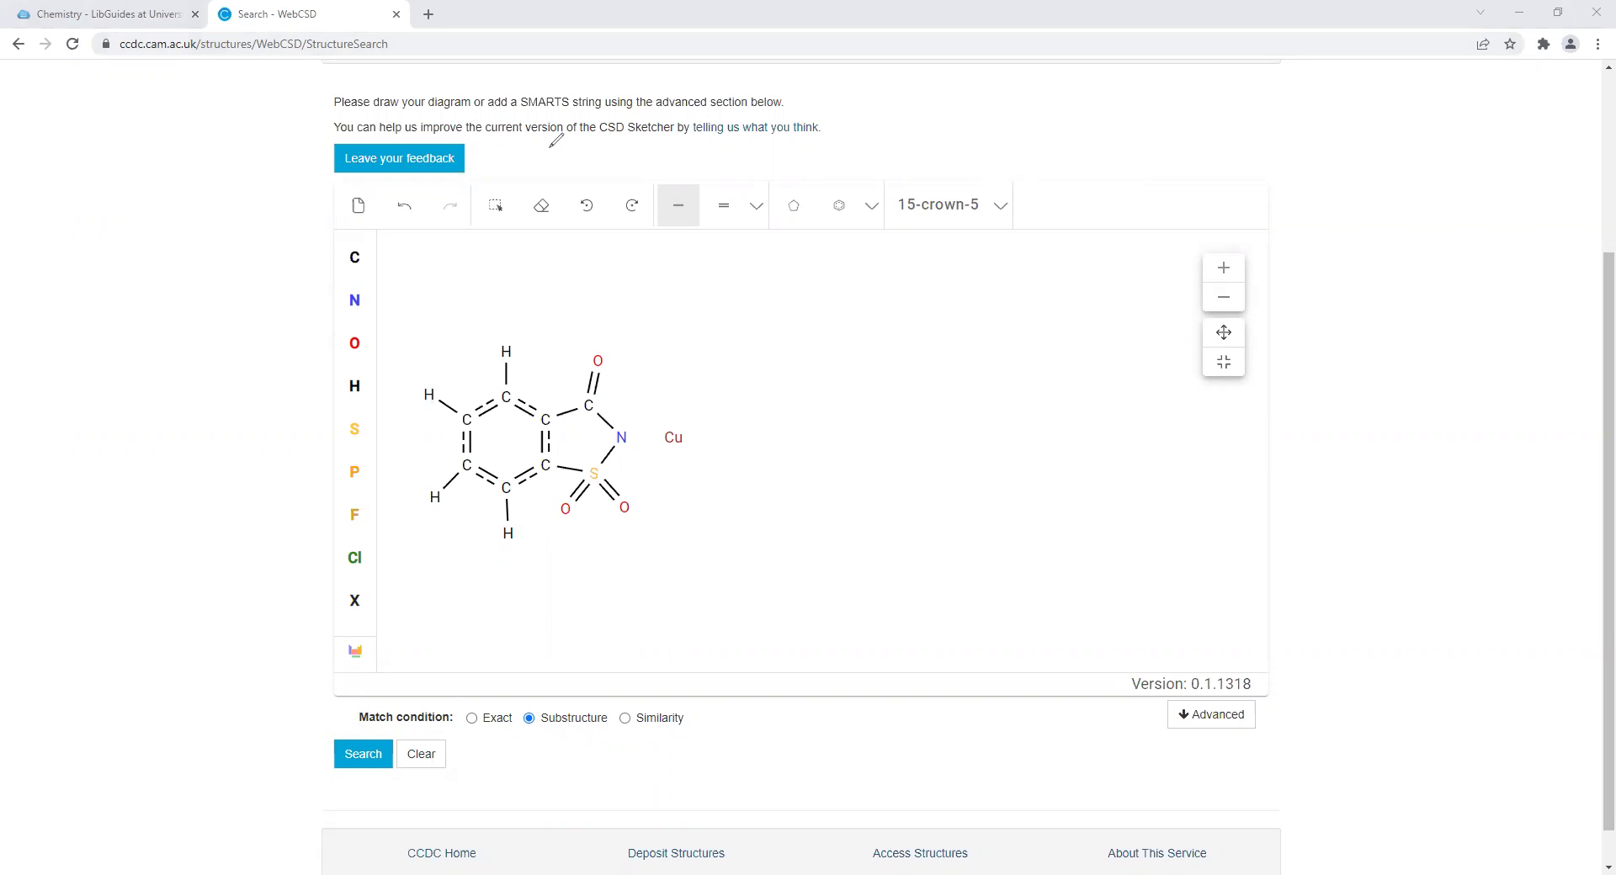
pyautogui.click(354, 758)
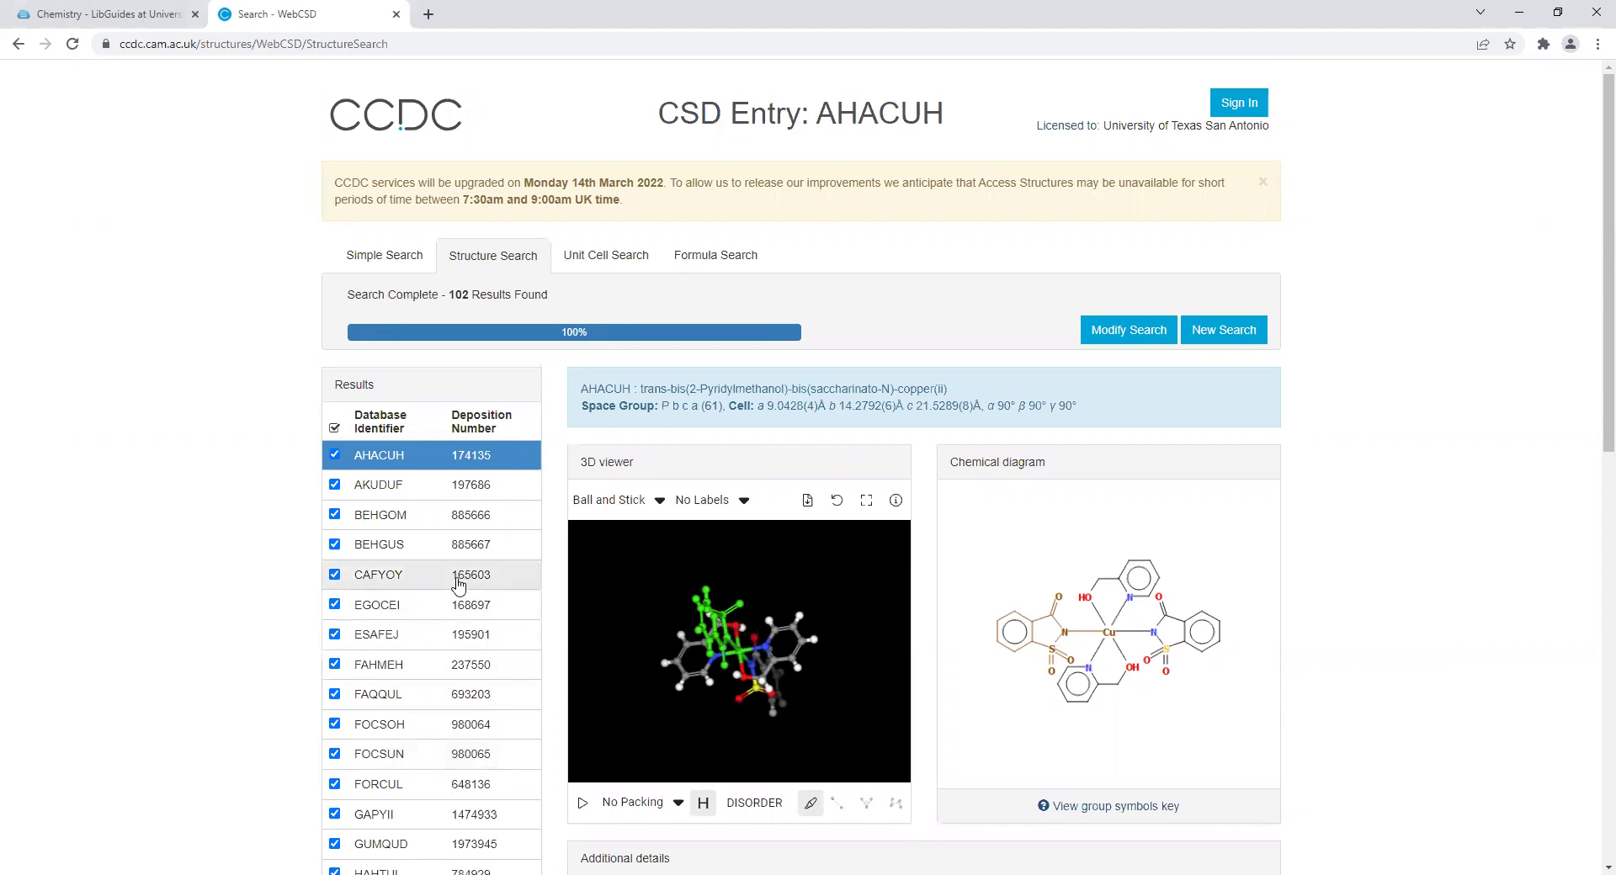
pyautogui.scroll(-5, 459, 585)
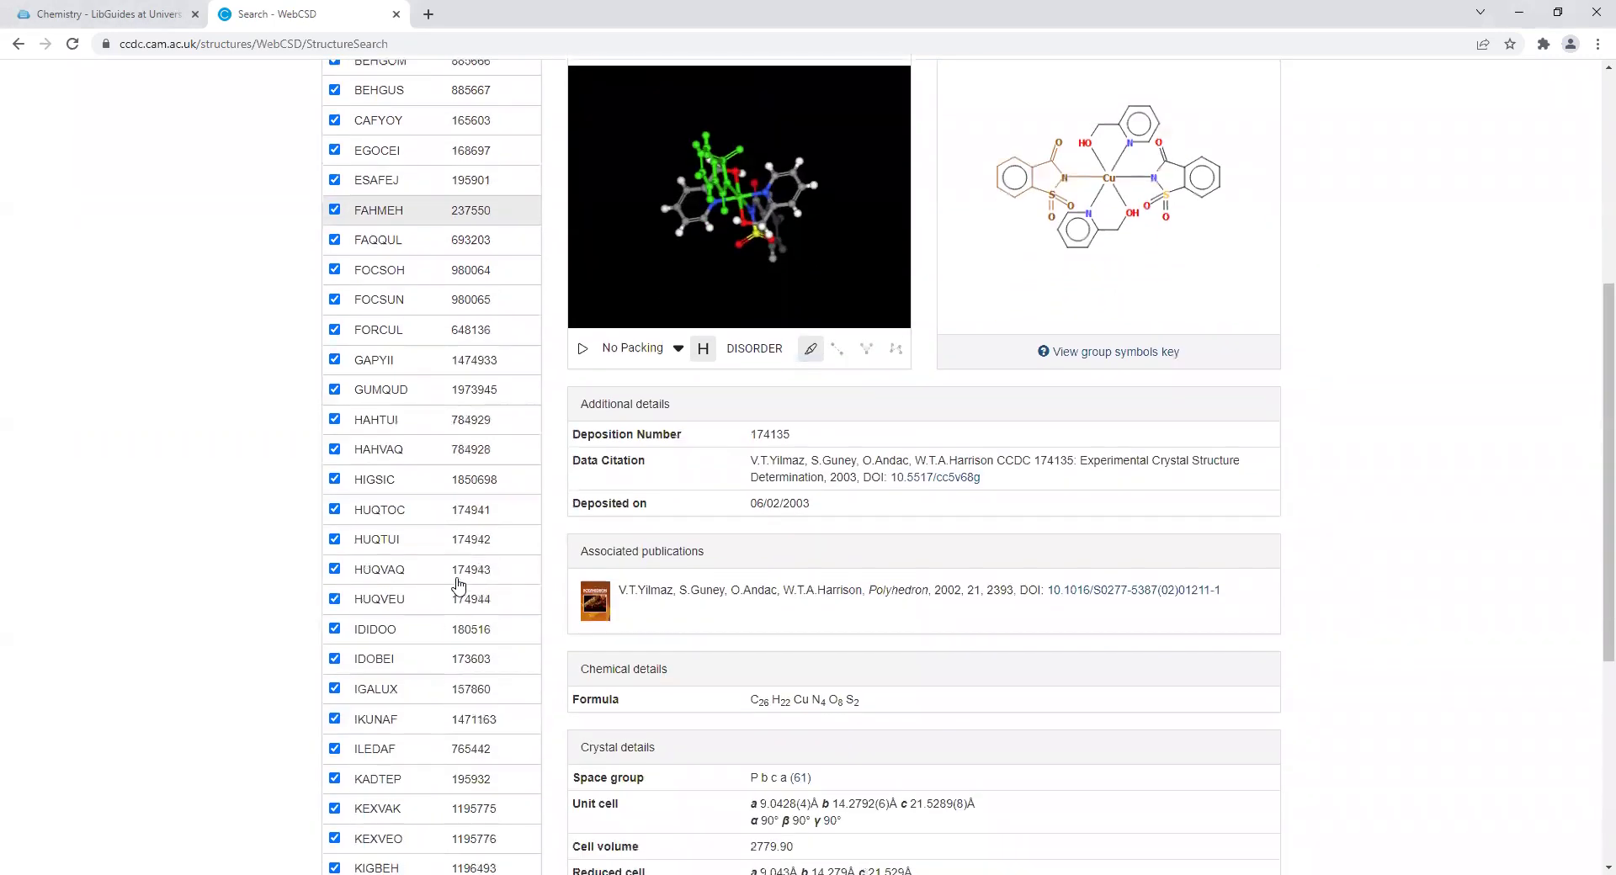
pyautogui.scroll(4, 459, 585)
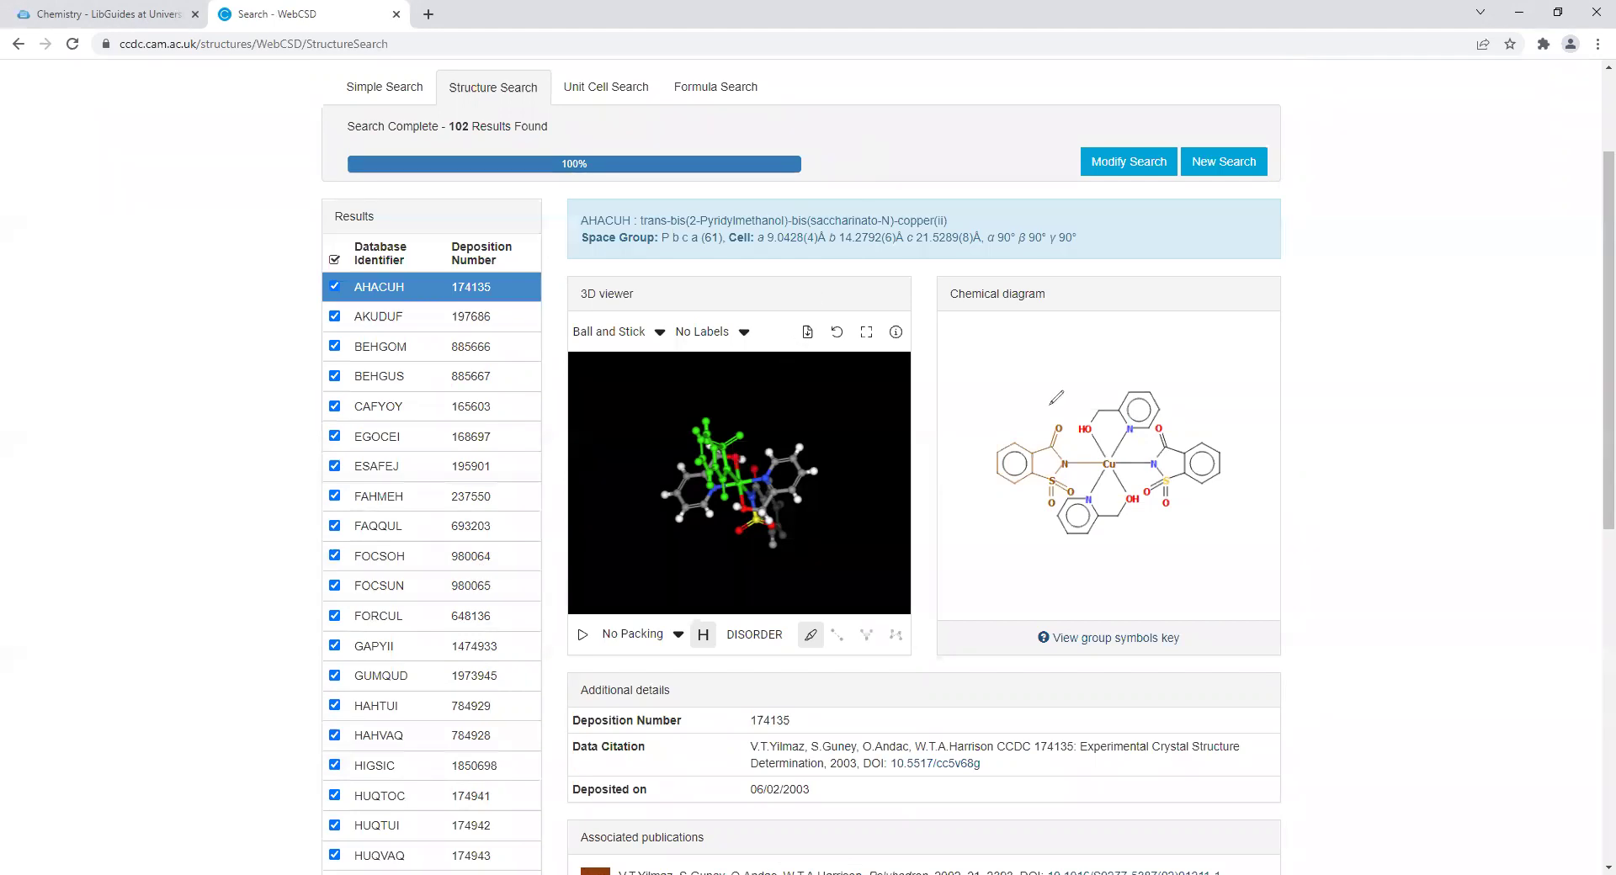
# Step: Rotate the AHACUH entry's 3D model to compare the matched fragment with the chemical diagram, and examine its associated publication
pyautogui.moveTo(1059, 414)
pyautogui.mouseDown()
pyautogui.moveTo(1004, 428)
pyautogui.moveTo(984, 467)
pyautogui.moveTo(1011, 502)
pyautogui.moveTo(1057, 508)
pyautogui.moveTo(1120, 467)
pyautogui.moveTo(1059, 415)
pyautogui.mouseUp()
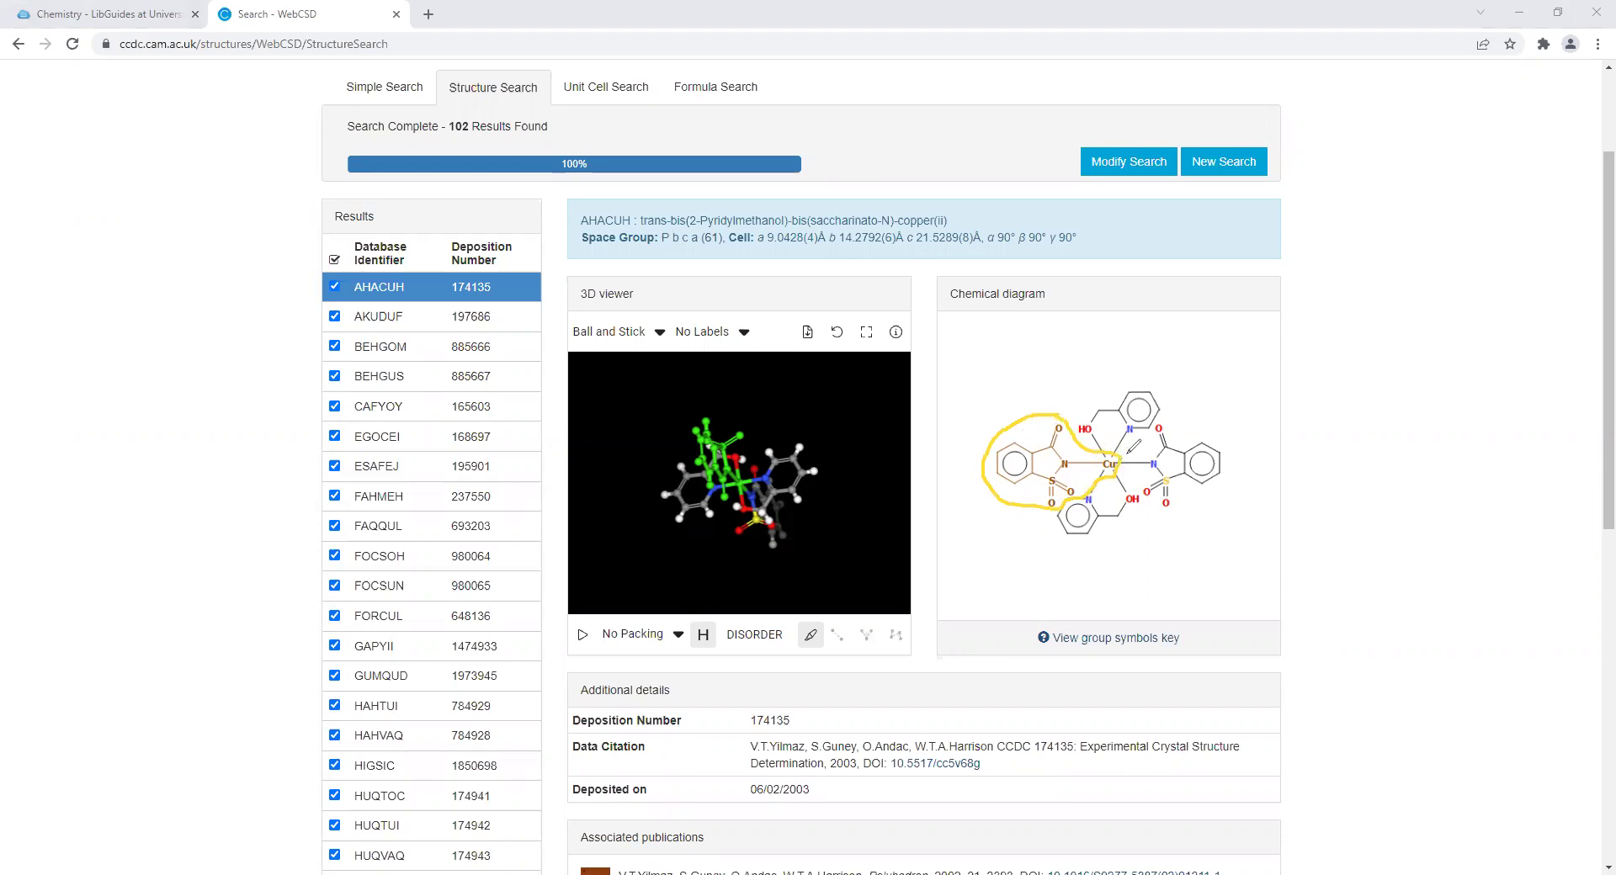
pyautogui.moveTo(758, 458); pyautogui.dragTo(749, 456)
pyautogui.moveTo(805, 522); pyautogui.dragTo(775, 528)
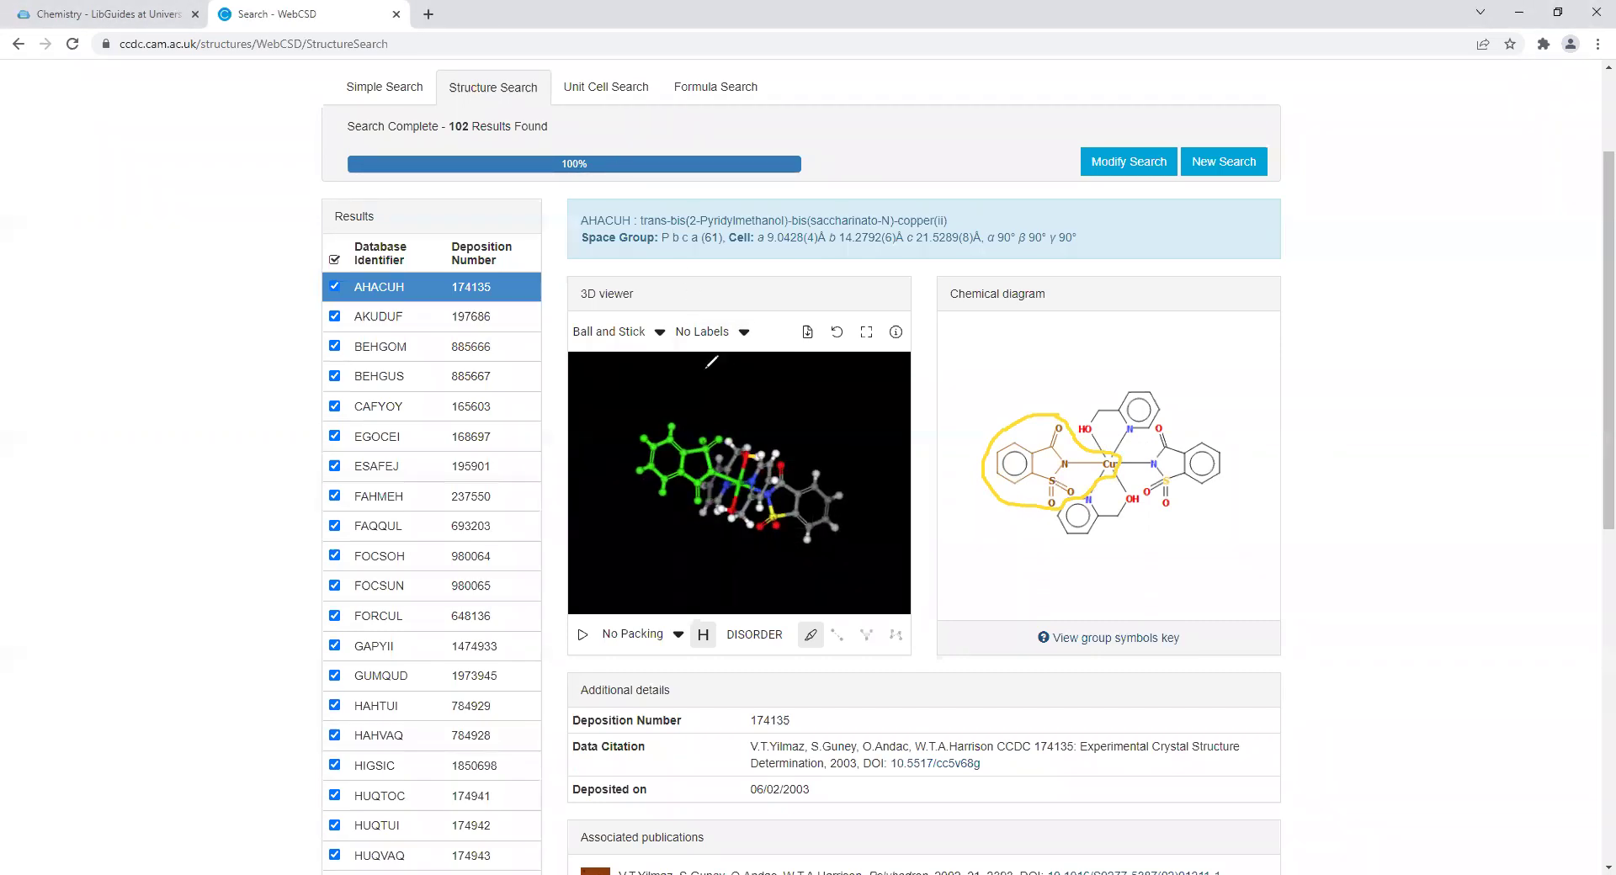
pyautogui.moveTo(689, 415)
pyautogui.mouseDown()
pyautogui.moveTo(733, 439)
pyautogui.moveTo(754, 480)
pyautogui.moveTo(675, 519)
pyautogui.moveTo(606, 446)
pyautogui.moveTo(690, 415)
pyautogui.mouseUp()
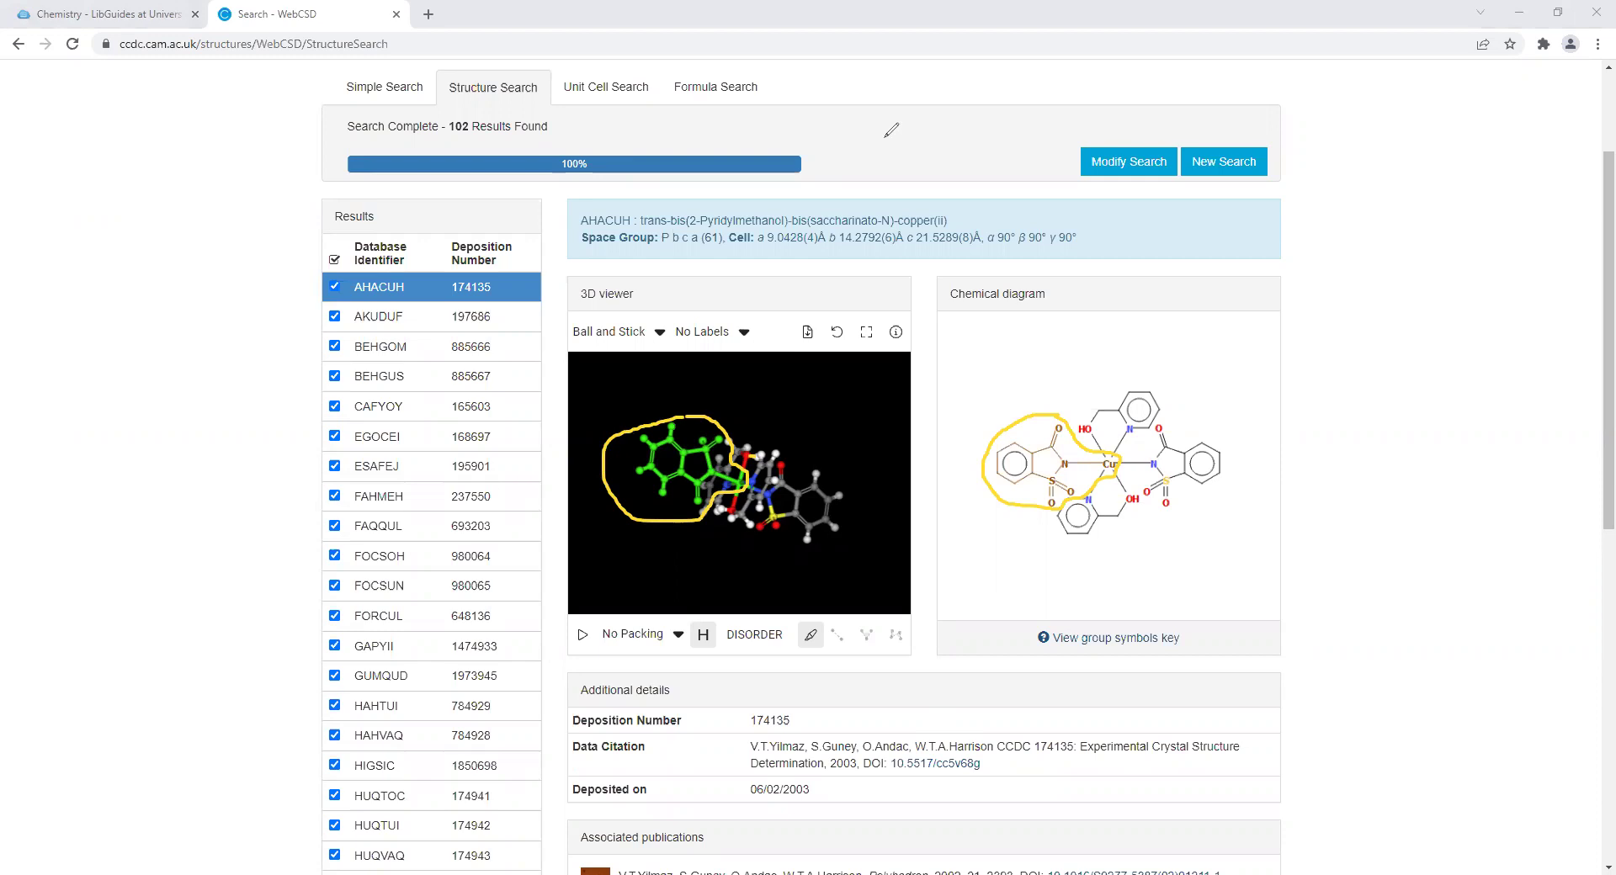
pyautogui.click(1035, 129)
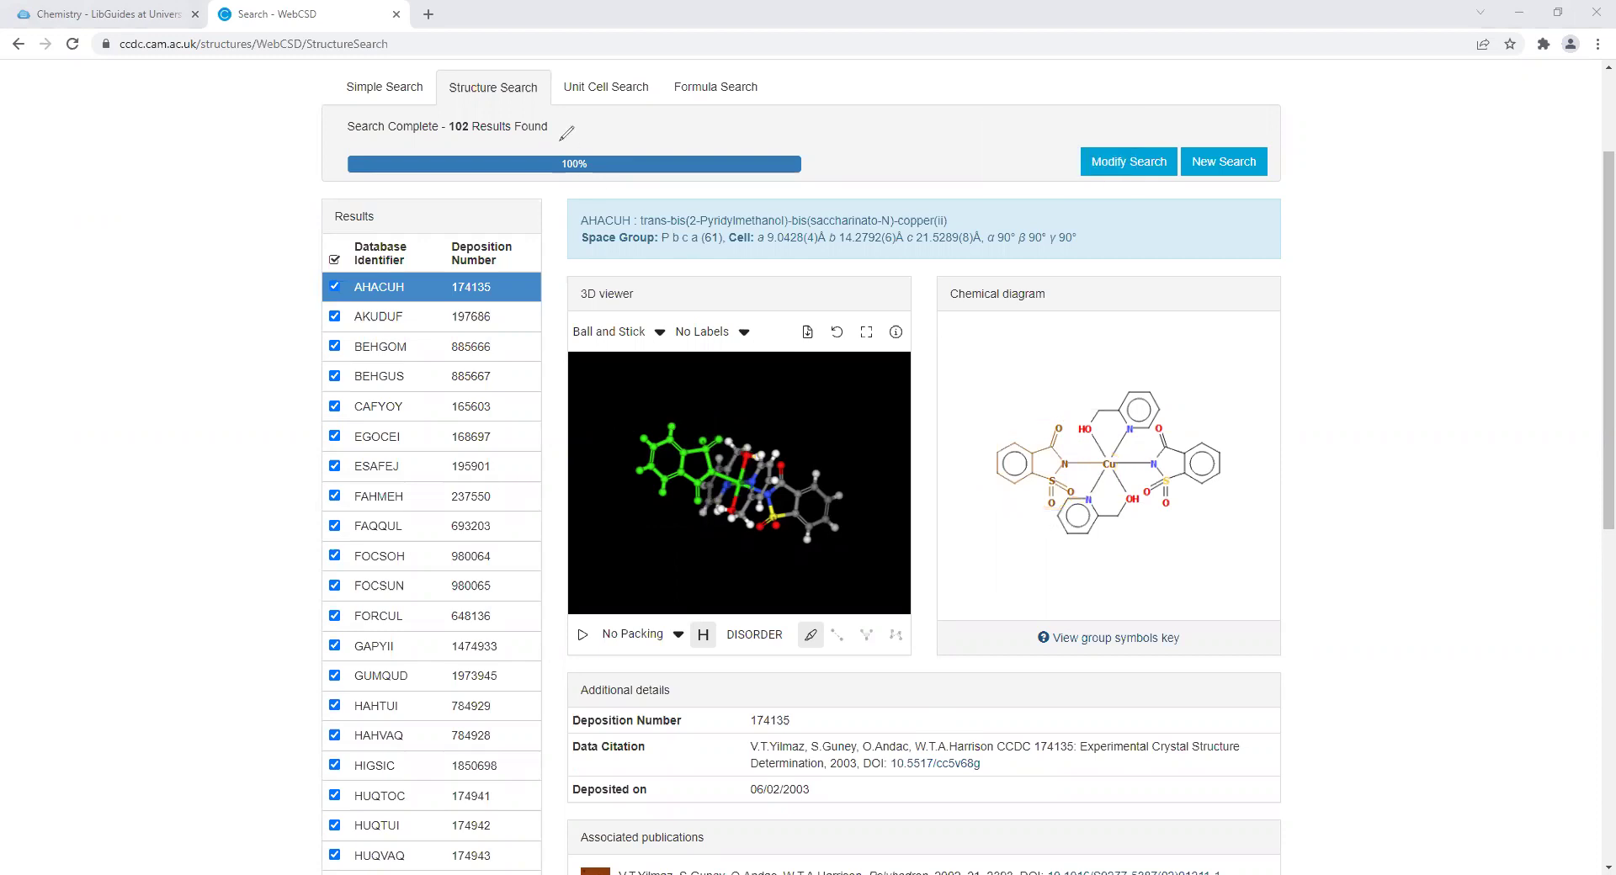
pyautogui.scroll(-2, 1100, 758)
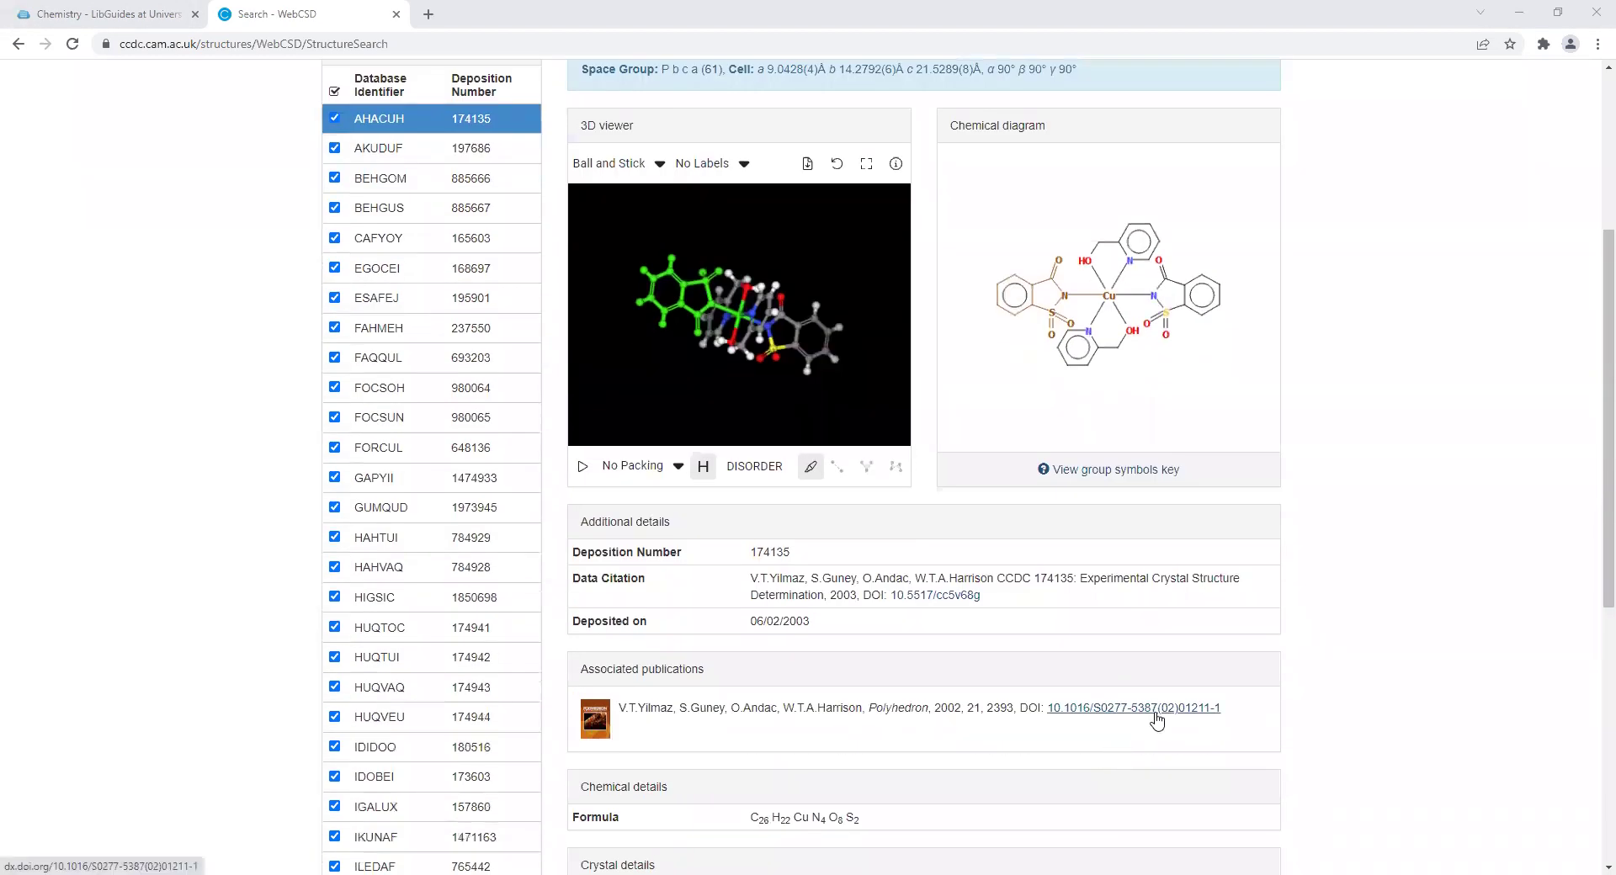
pyautogui.scroll(1, 1150, 731)
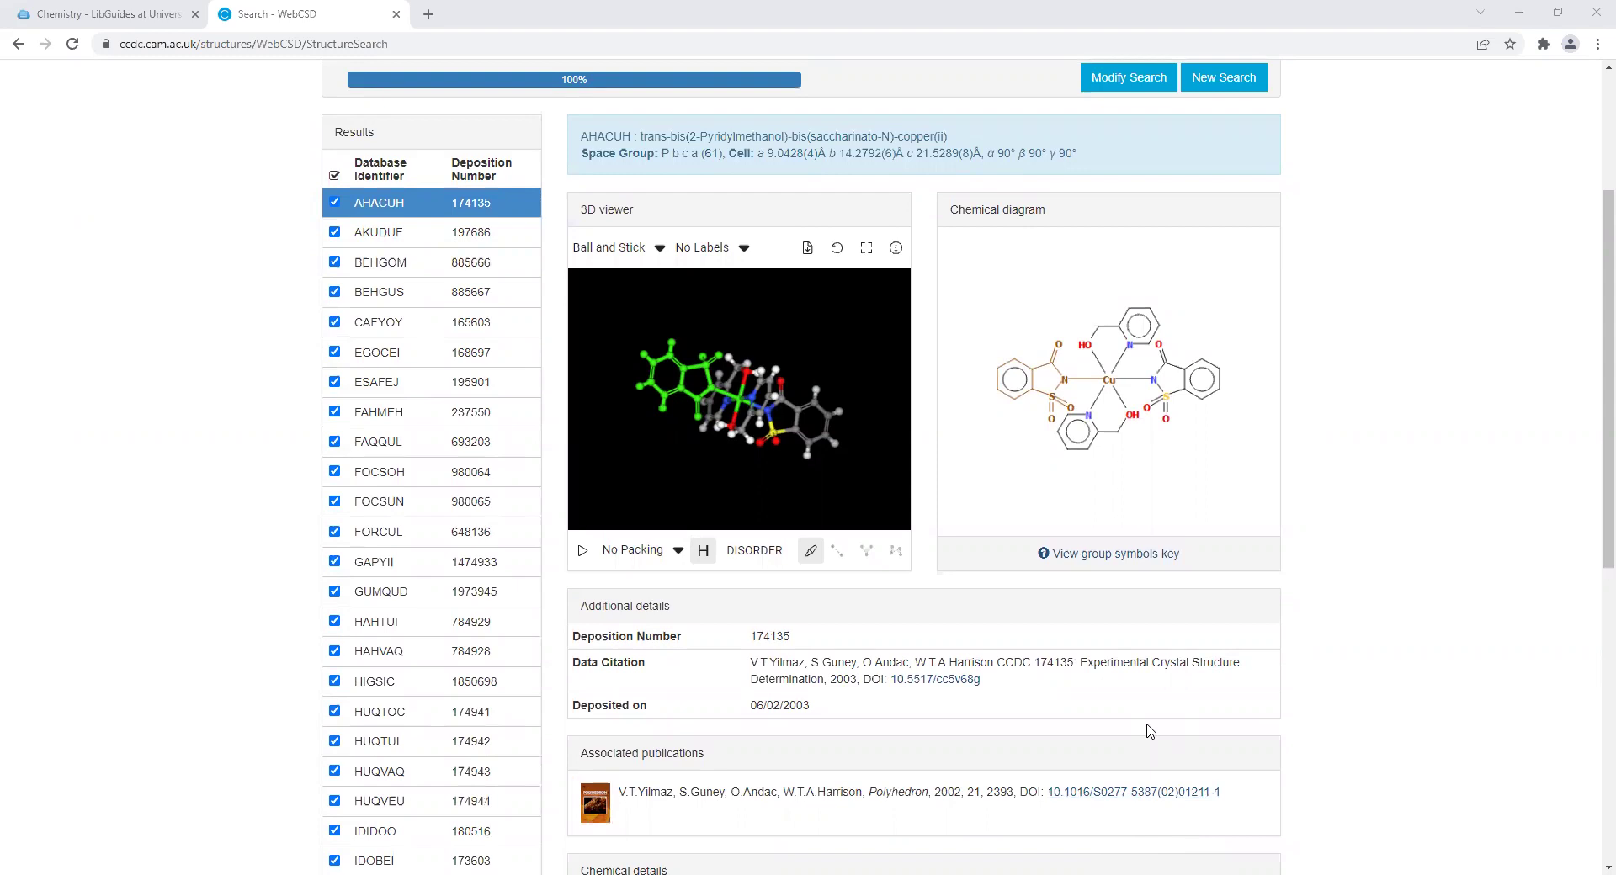
# Step: Open the BEHGUS entry and rotate its 3D model to compare the matched saccharinate fragment with the chemical diagram
pyautogui.click(384, 295)
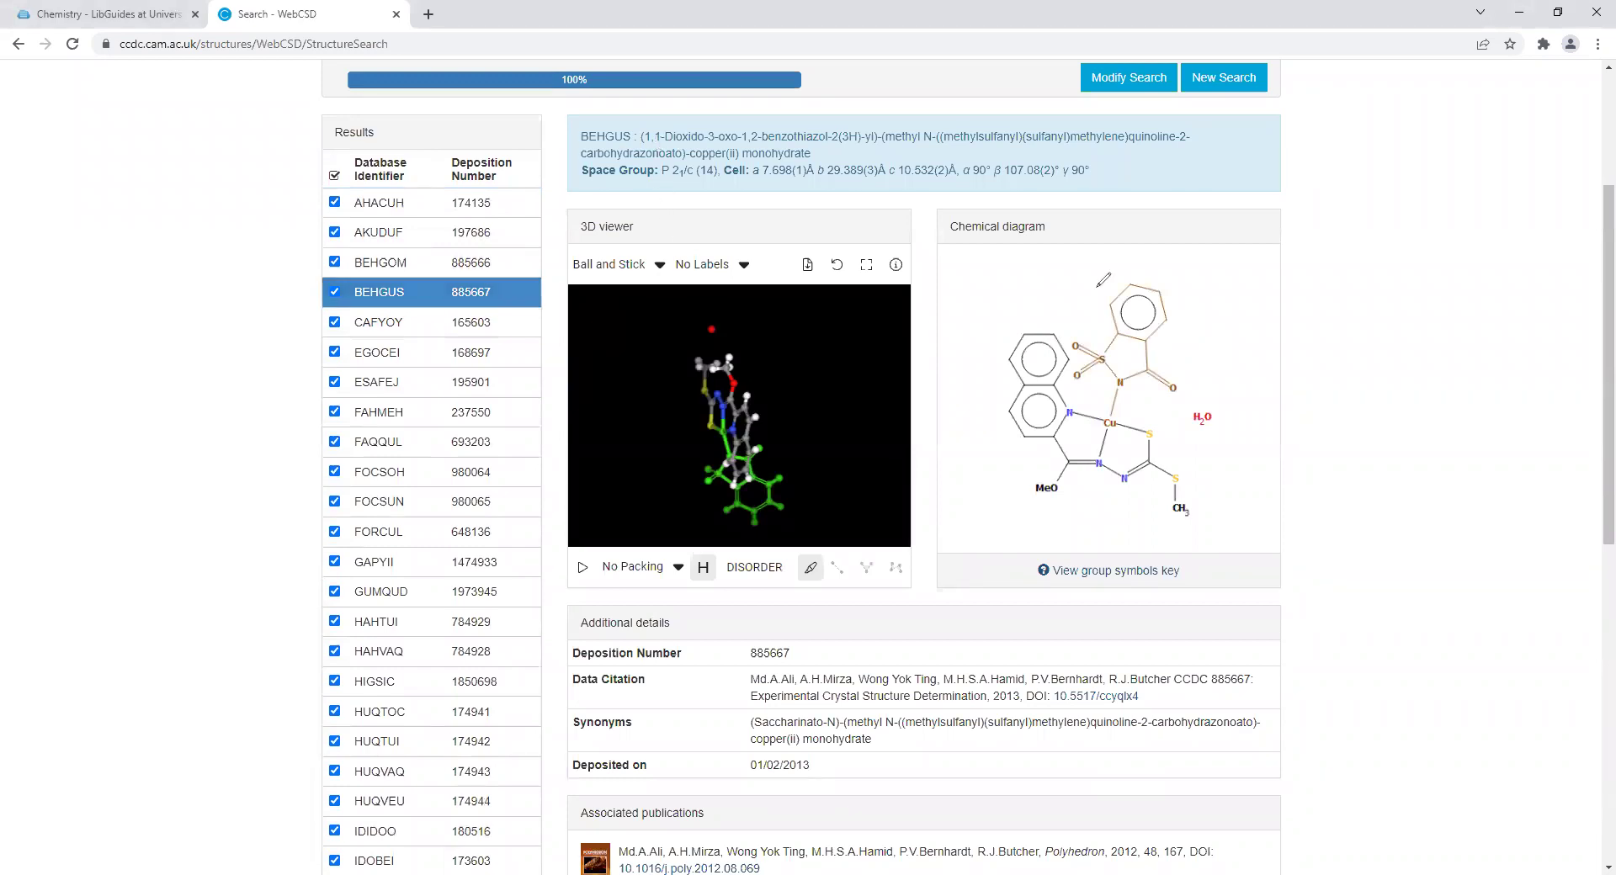
pyautogui.moveTo(1094, 288)
pyautogui.mouseDown()
pyautogui.moveTo(1068, 360)
pyautogui.moveTo(1082, 411)
pyautogui.moveTo(1107, 428)
pyautogui.moveTo(1177, 405)
pyautogui.moveTo(1195, 371)
pyautogui.moveTo(1193, 282)
pyautogui.moveTo(1126, 261)
pyautogui.moveTo(1096, 283)
pyautogui.mouseUp()
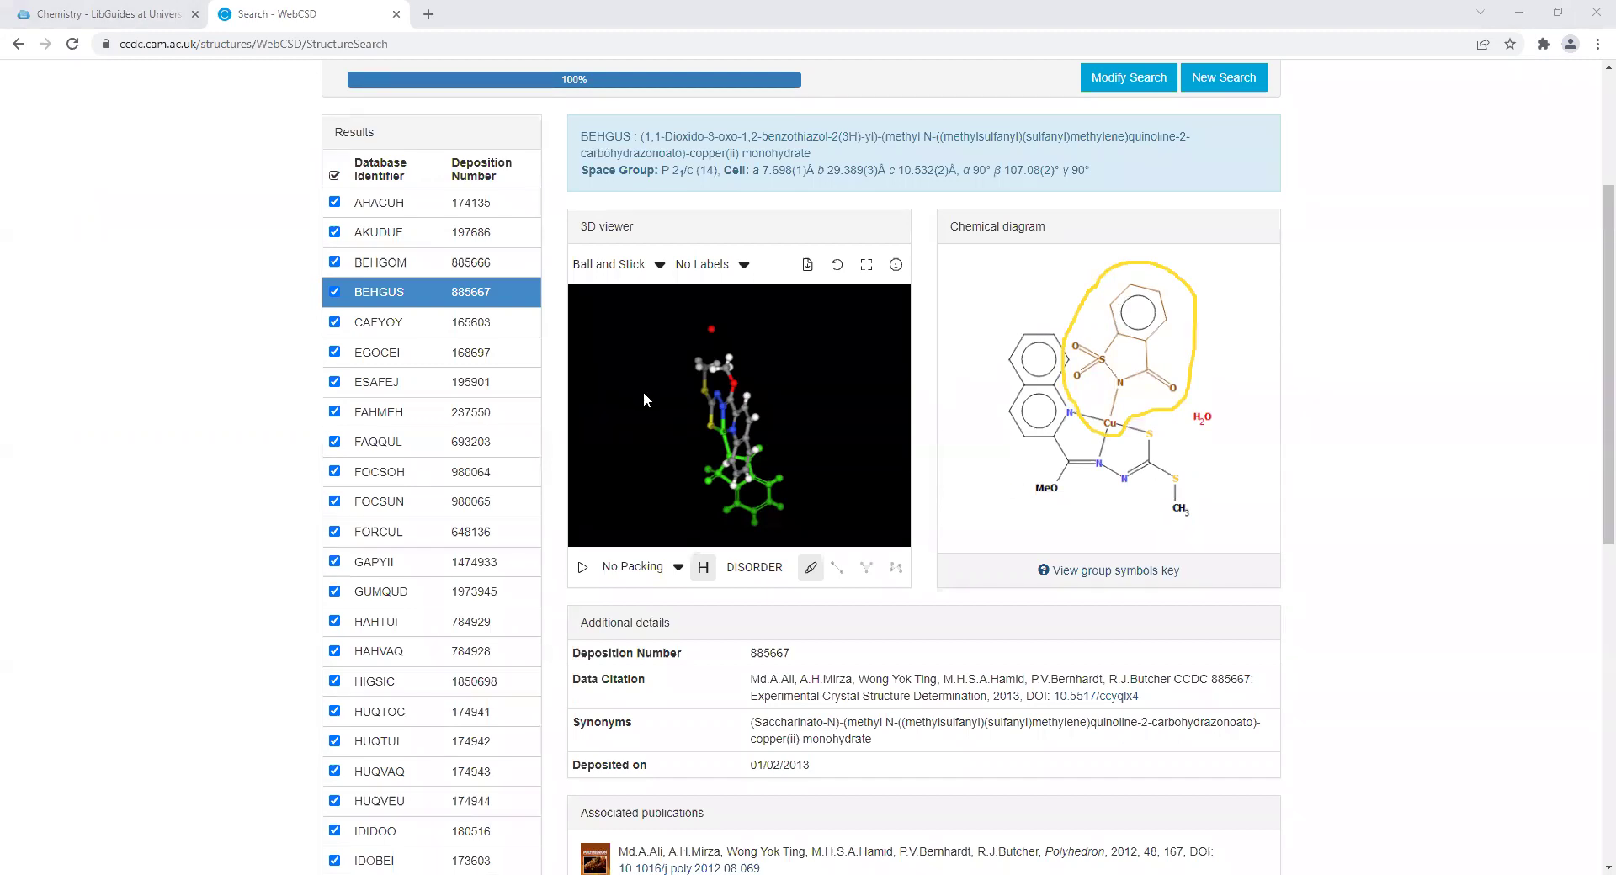
pyautogui.moveTo(643, 391); pyautogui.dragTo(693, 391)
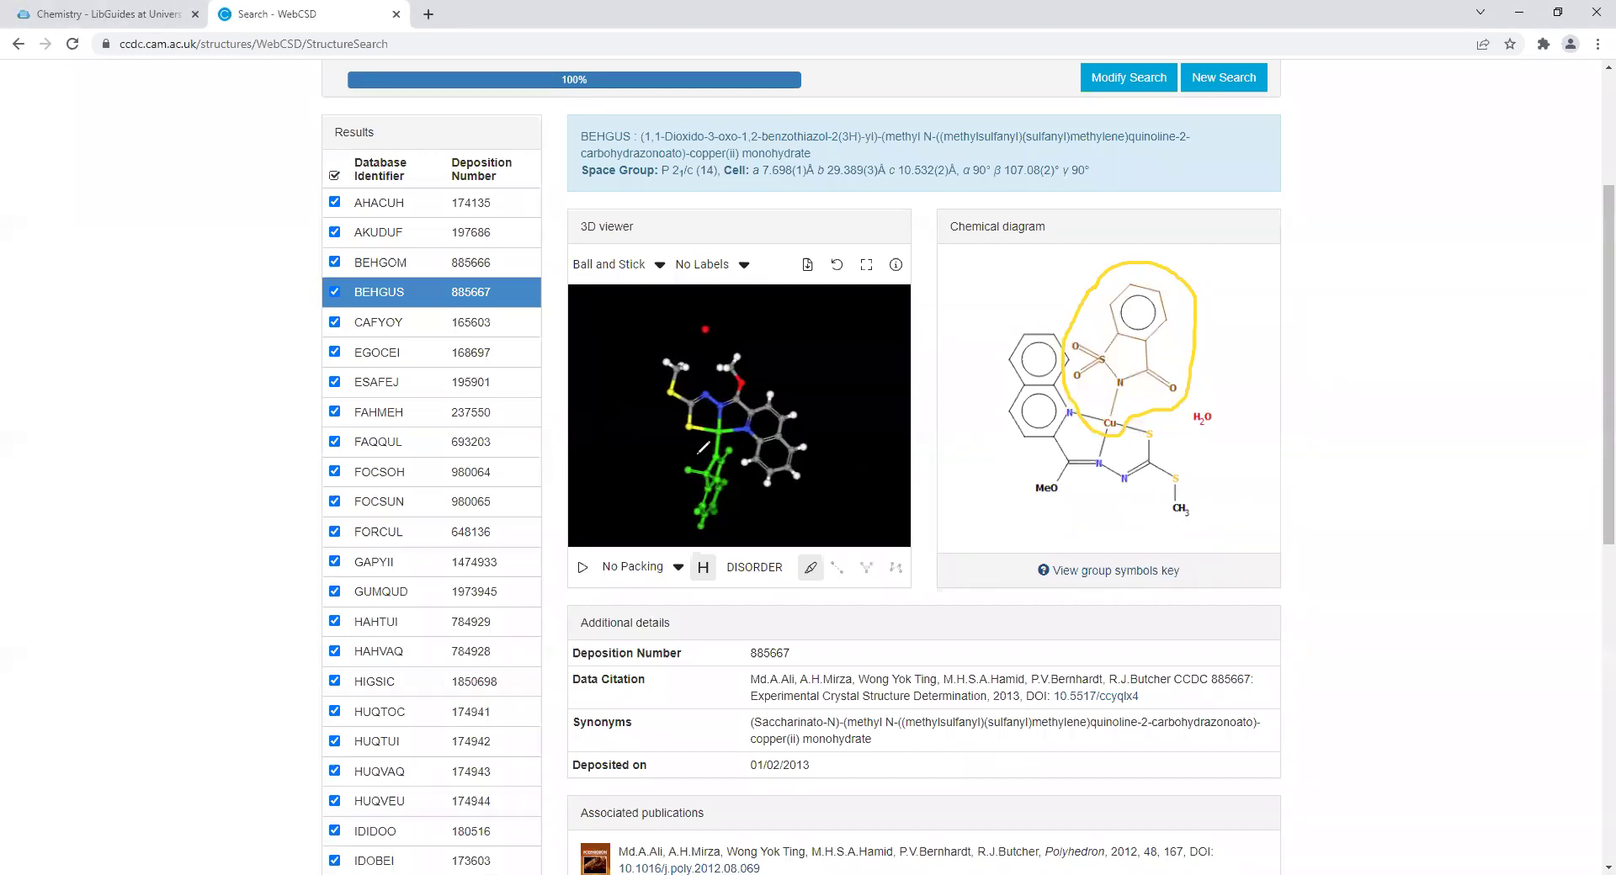
pyautogui.moveTo(693, 456)
pyautogui.mouseDown()
pyautogui.moveTo(740, 428)
pyautogui.moveTo(739, 520)
pyautogui.moveTo(695, 535)
pyautogui.moveTo(661, 478)
pyautogui.moveTo(706, 433)
pyautogui.mouseUp()
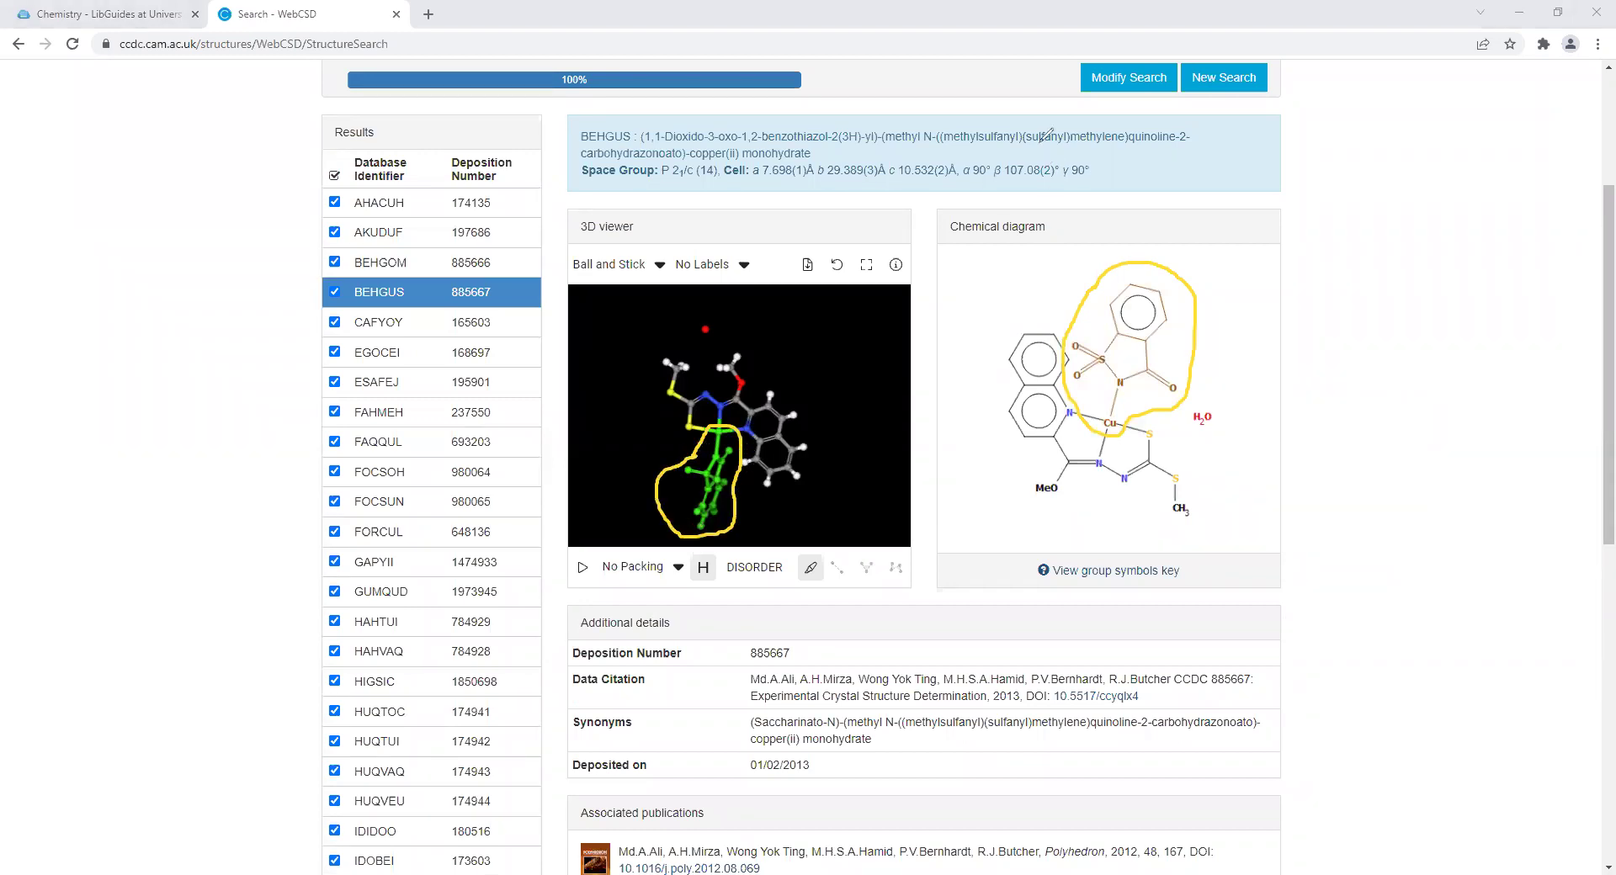
pyautogui.press('e')
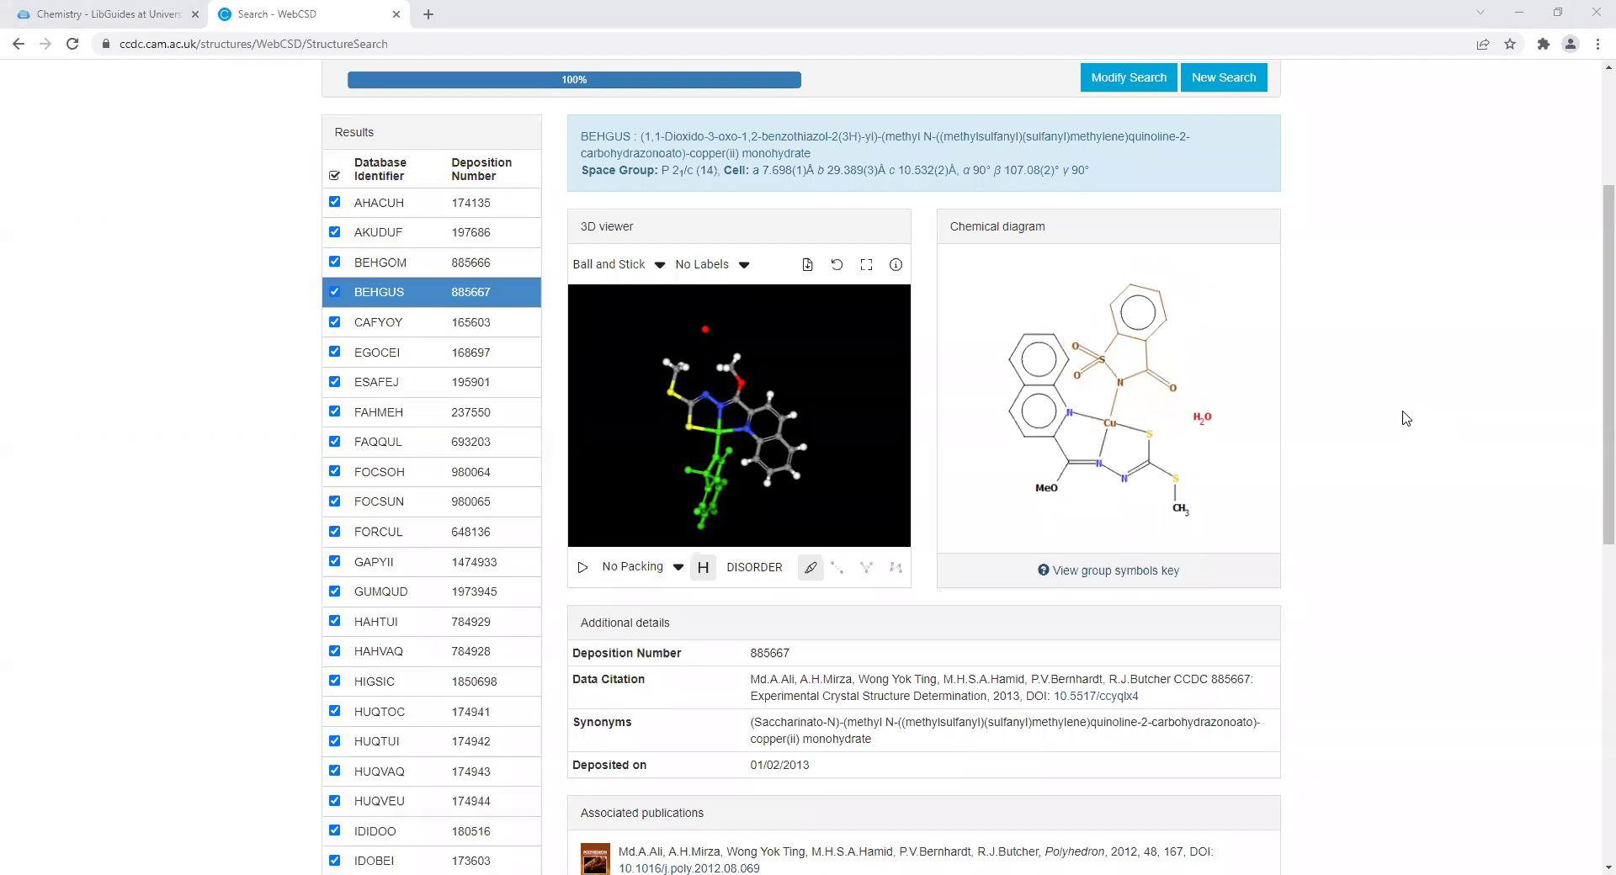
# Step: Open the BEHGUS entry's associated Polyhedron article through its DOI and locate the option for viewing the PDF
pyautogui.scroll(-1, 1405, 418)
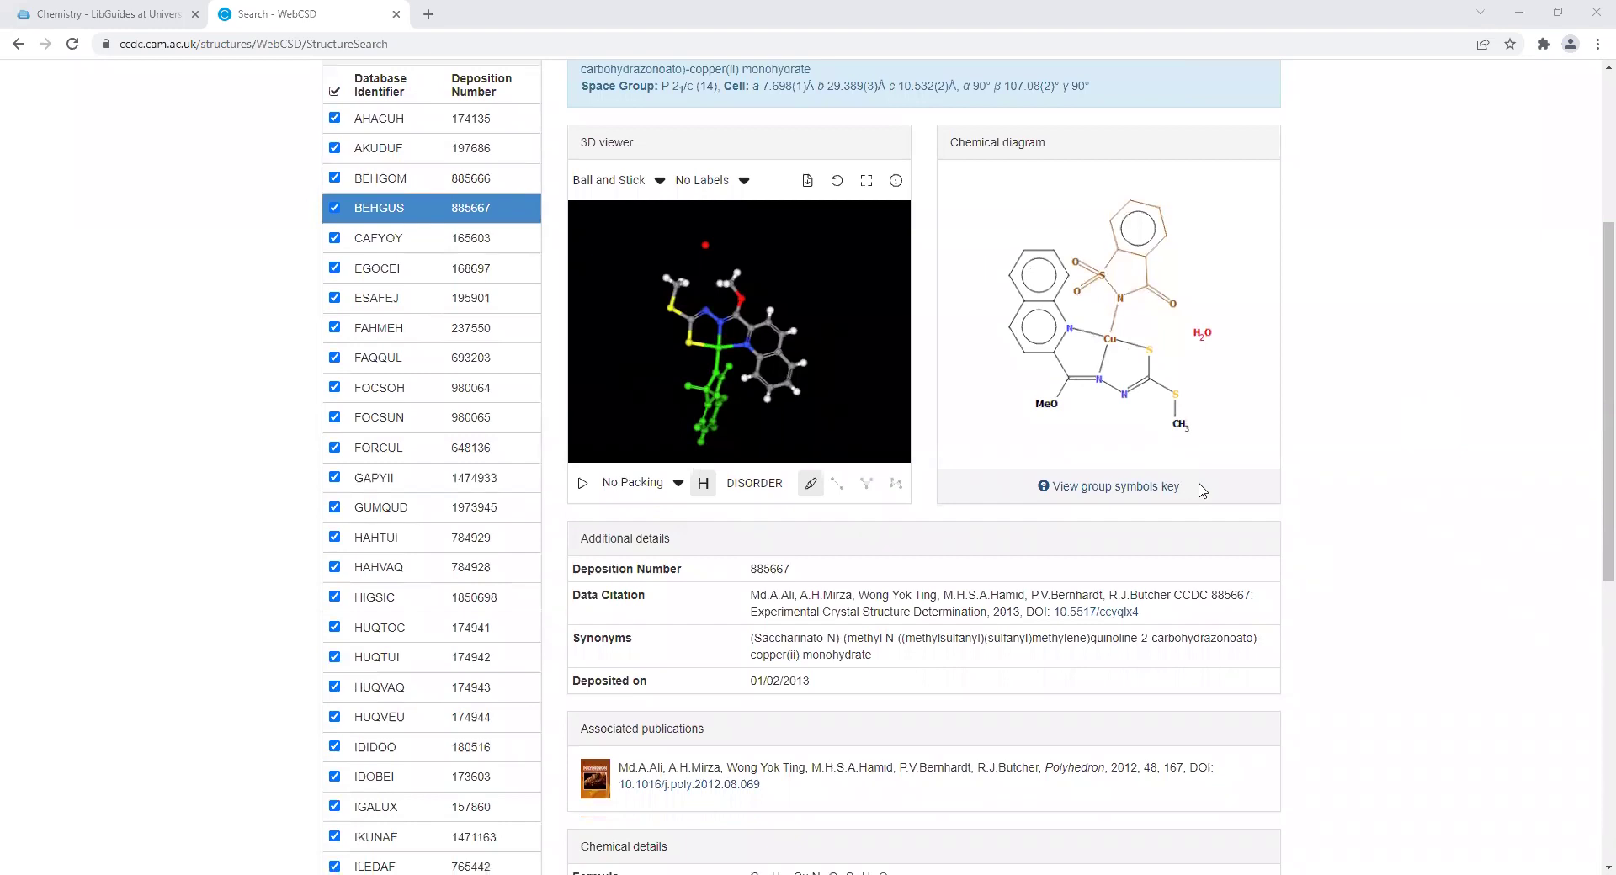
pyautogui.scroll(-1, 1202, 490)
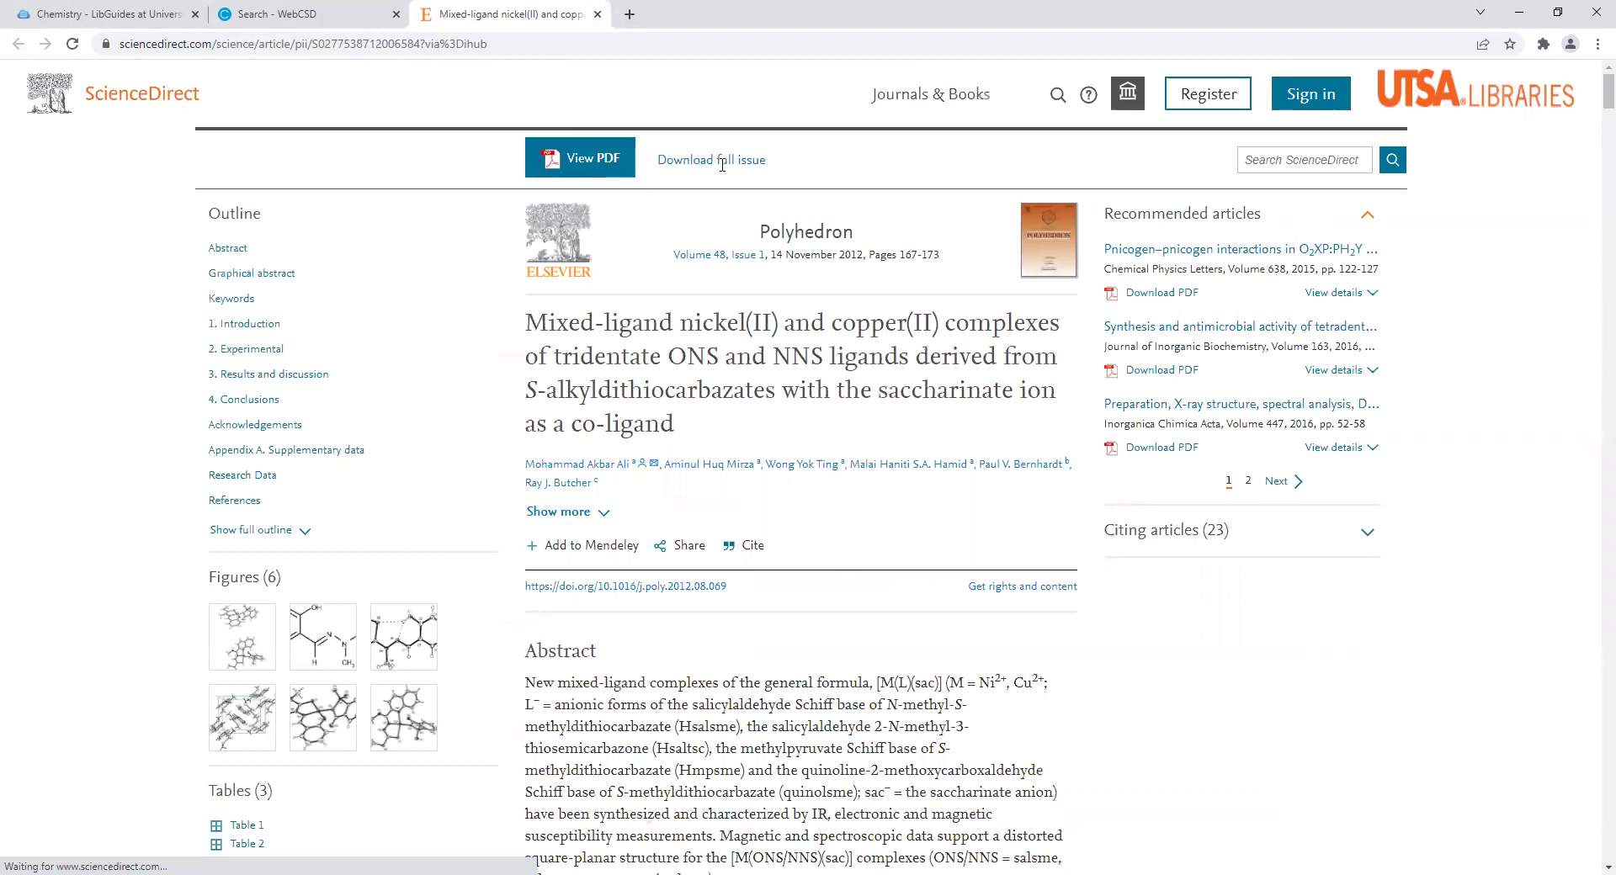
pyautogui.moveTo(644, 133)
pyautogui.mouseDown()
pyautogui.moveTo(495, 144)
pyautogui.moveTo(555, 180)
pyautogui.moveTo(619, 180)
pyautogui.moveTo(644, 145)
pyautogui.moveTo(620, 135)
pyautogui.mouseUp()
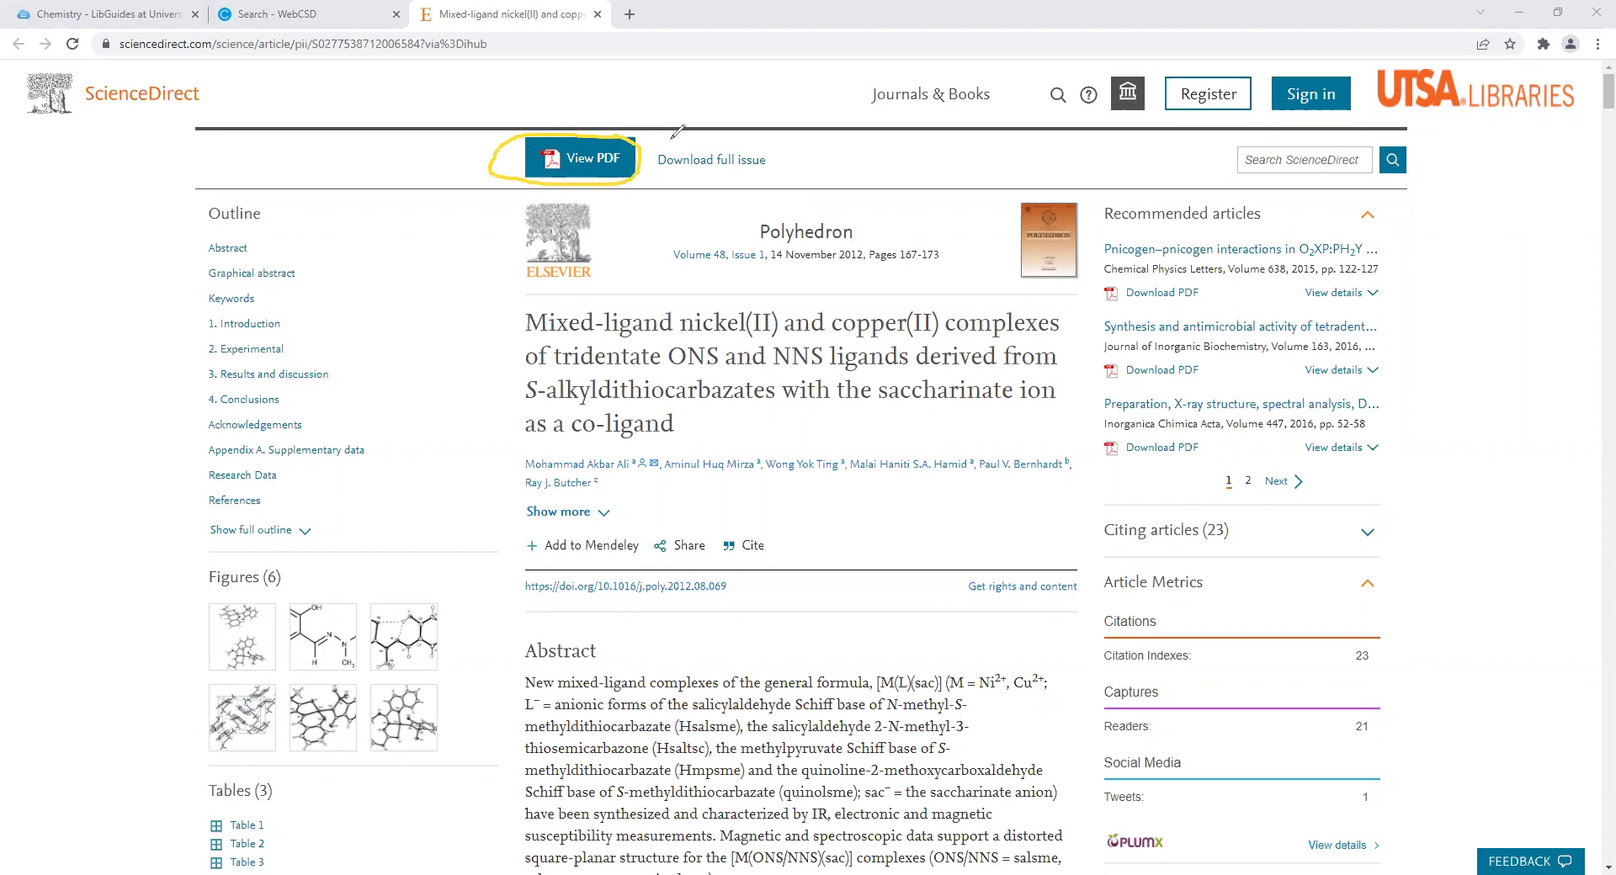
pyautogui.press('e')
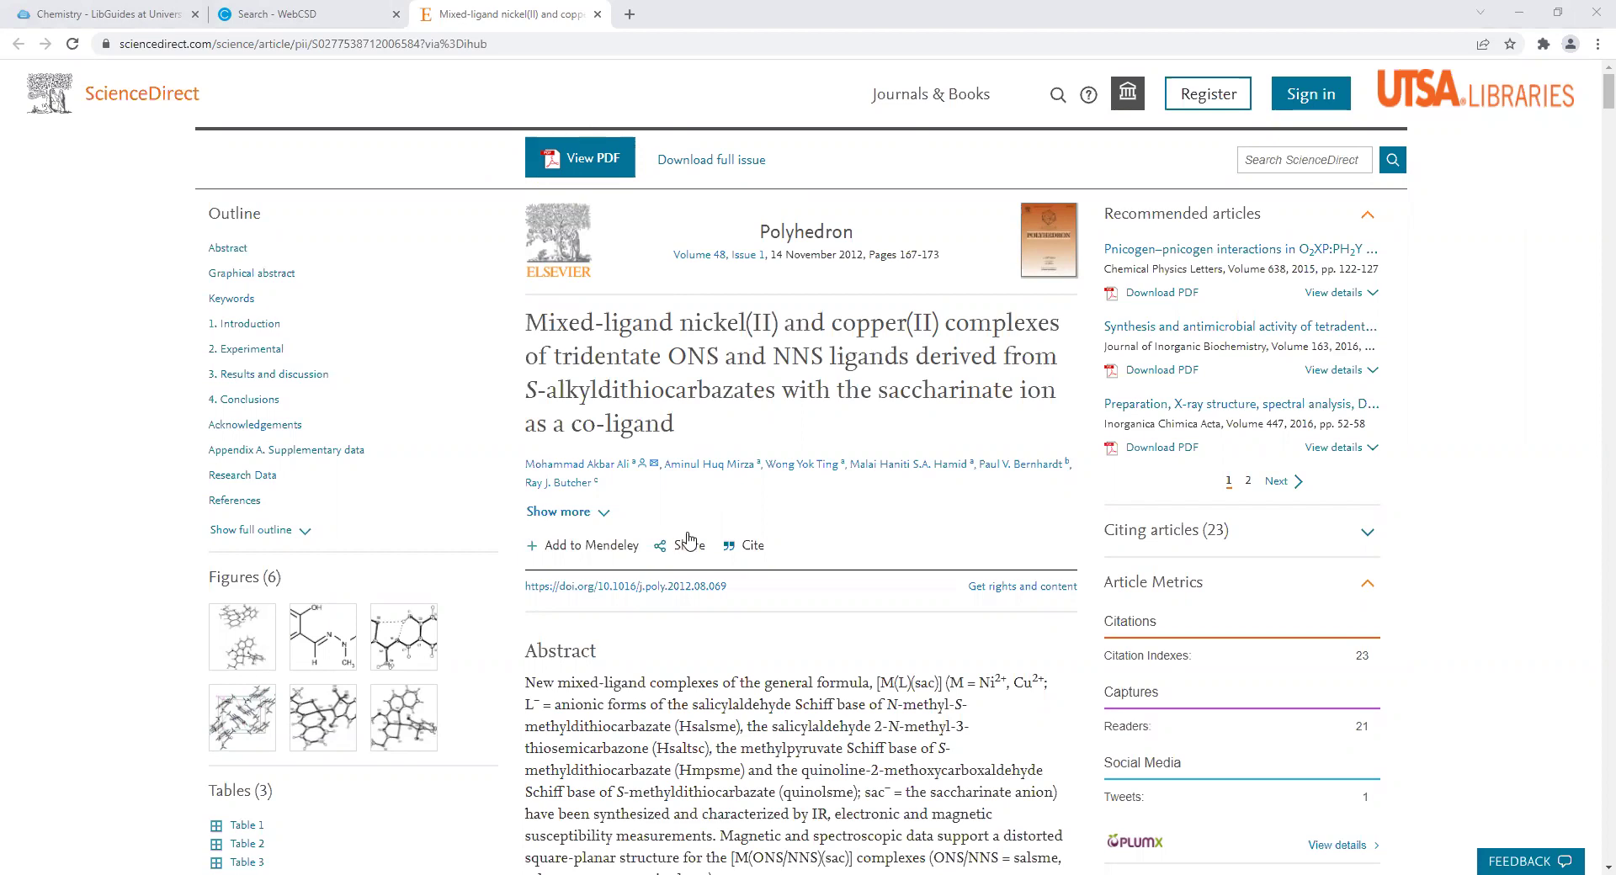
# Step: Read through the article's abstract, graphical abstract and keywords as far as the Introduction section
pyautogui.scroll(-4, 689, 540)
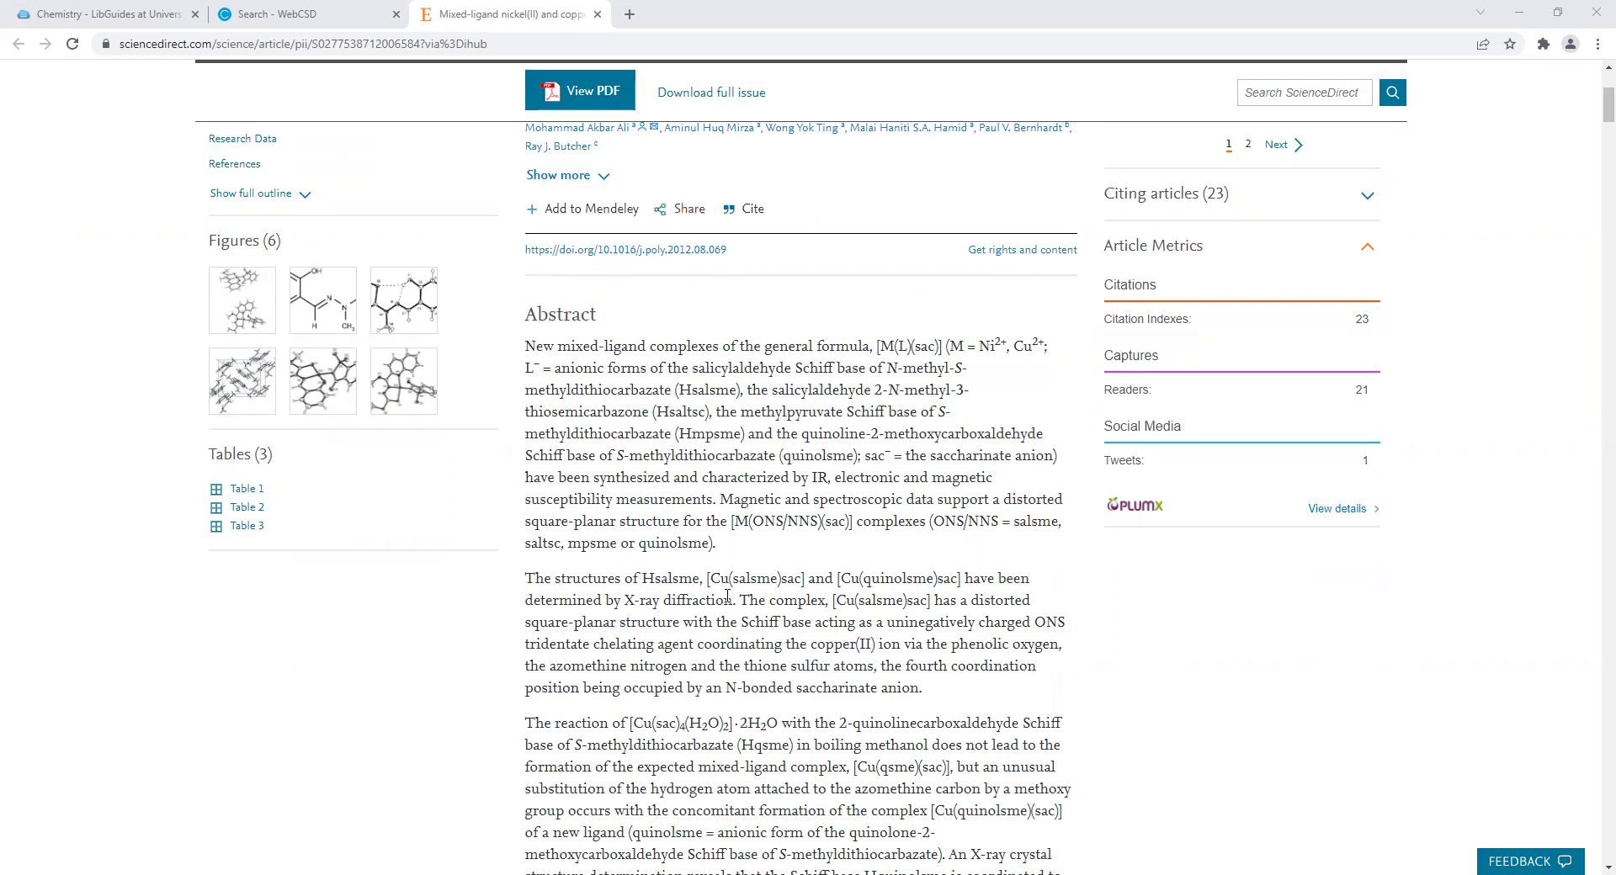
pyautogui.scroll(-6, 728, 596)
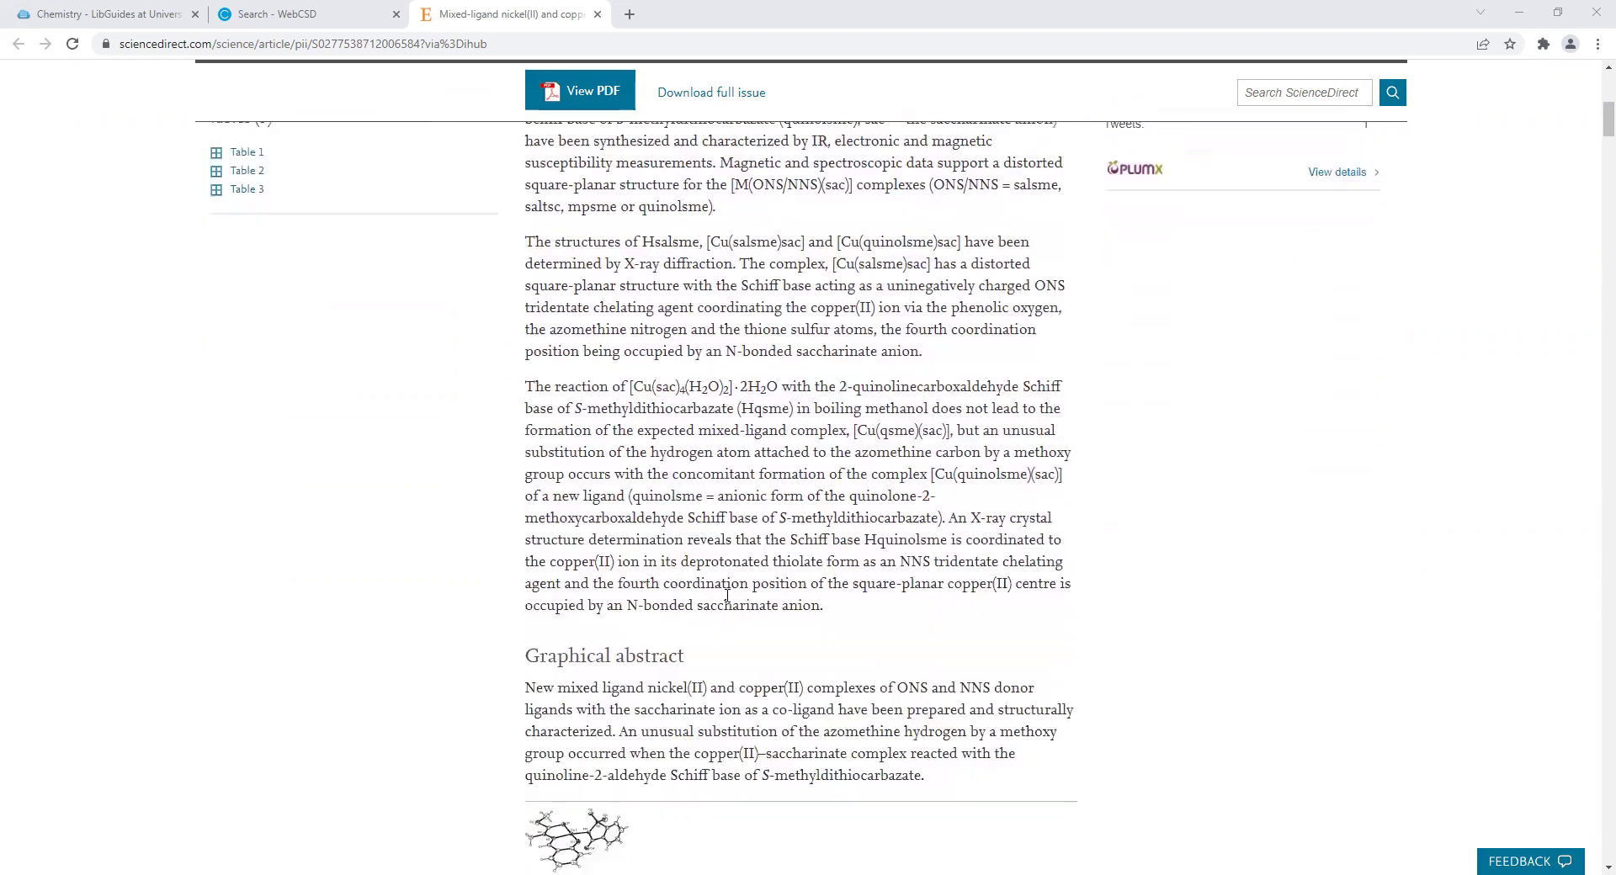
pyautogui.scroll(-7, 728, 596)
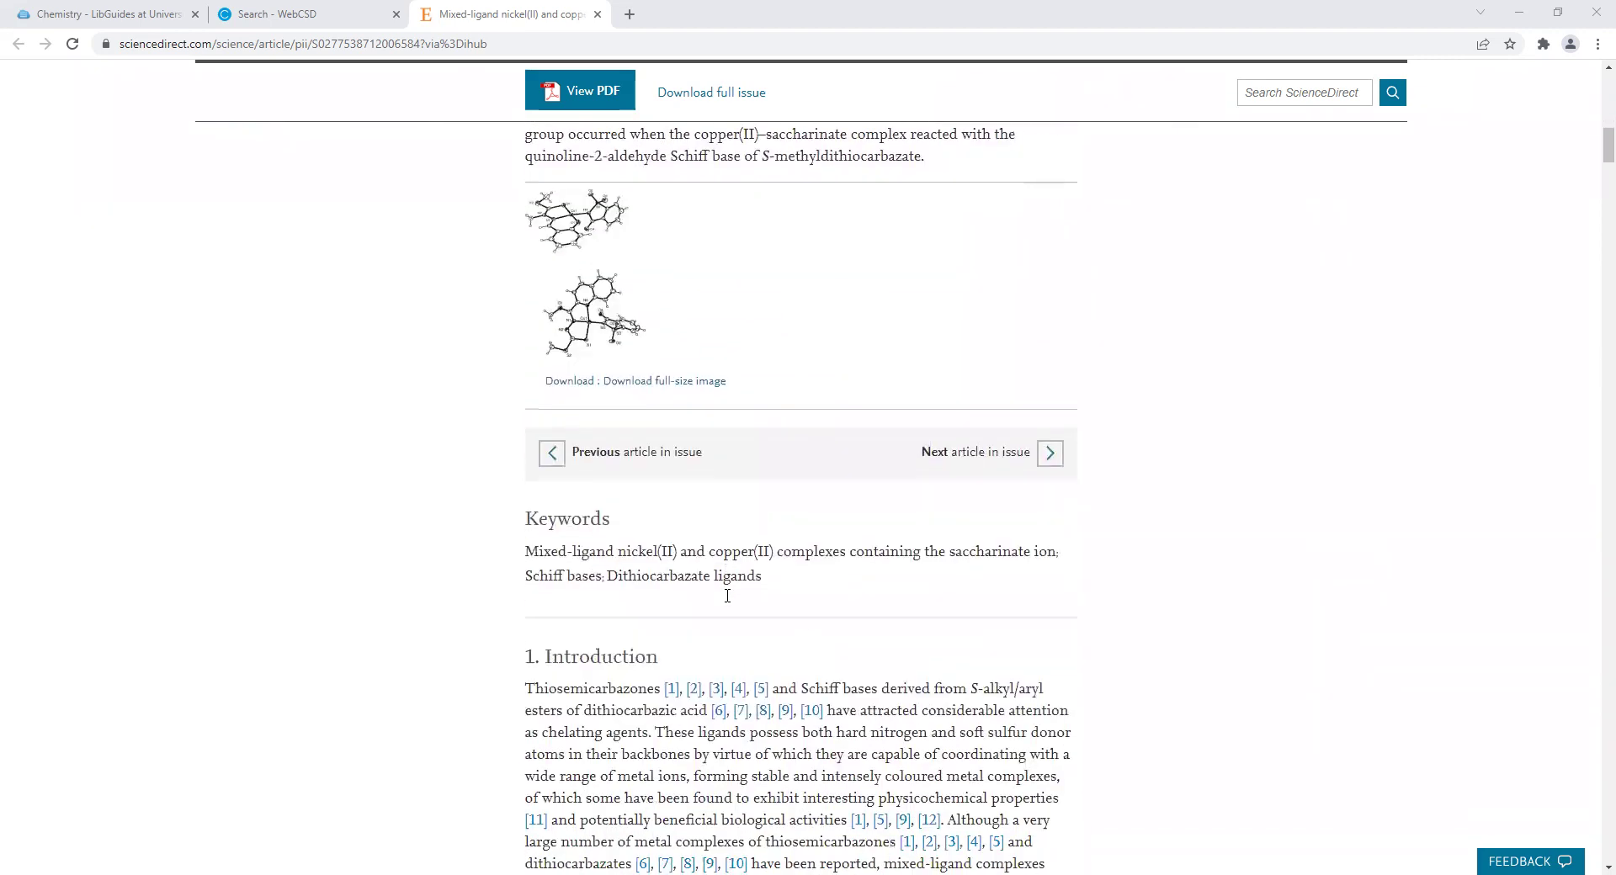
pyautogui.scroll(-1, 727, 596)
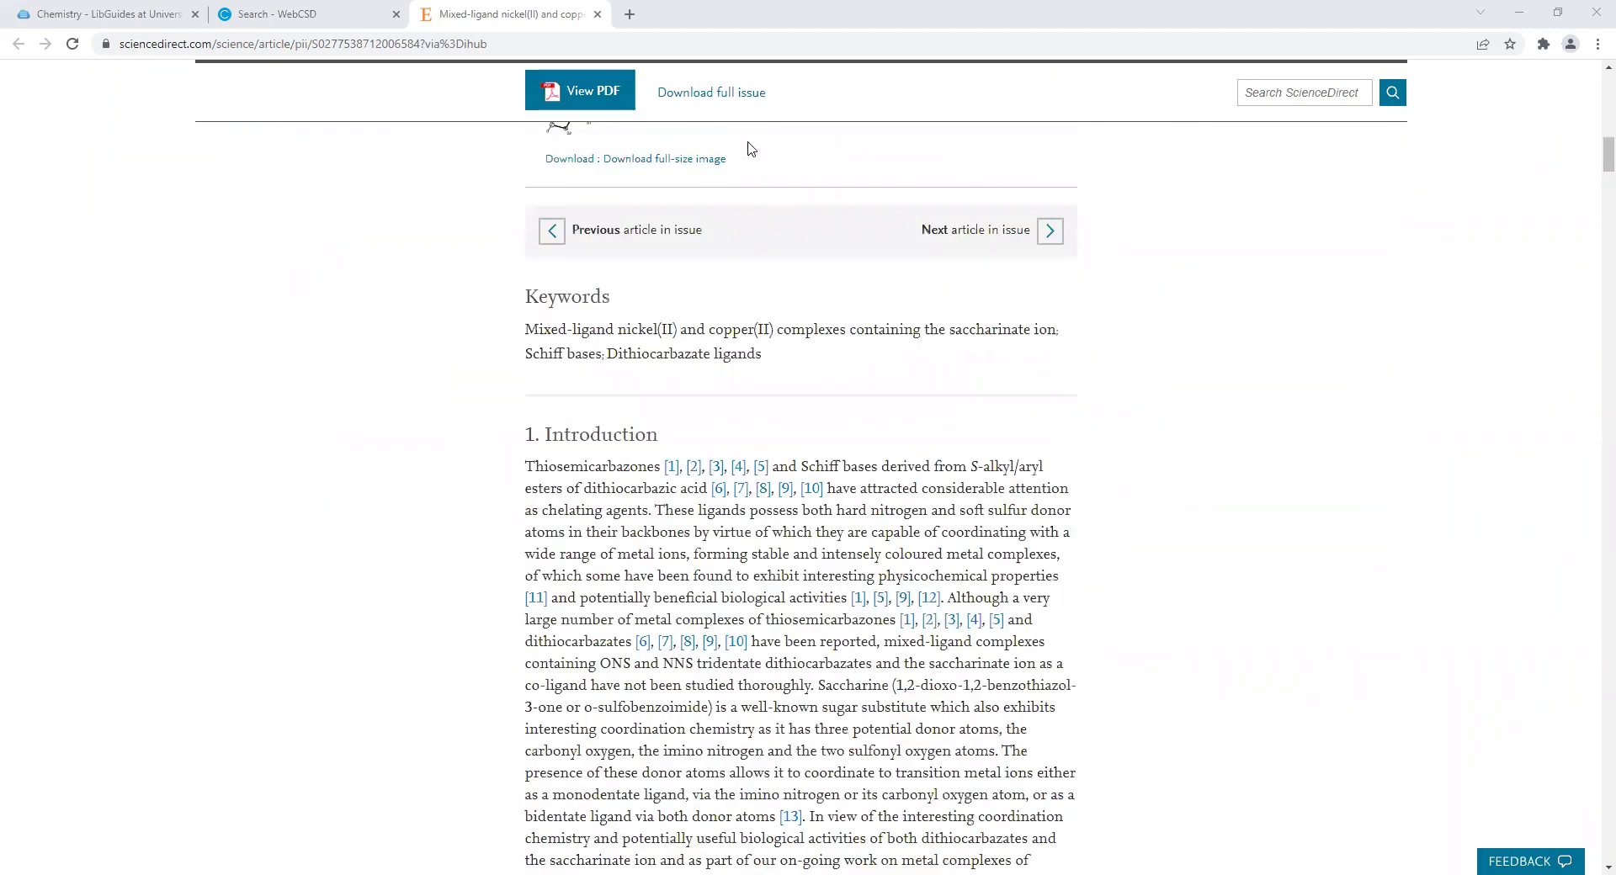
pyautogui.moveTo(563, 415)
pyautogui.mouseDown()
pyautogui.moveTo(675, 433)
pyautogui.moveTo(524, 452)
pyautogui.moveTo(557, 412)
pyautogui.moveTo(593, 410)
pyautogui.mouseUp()
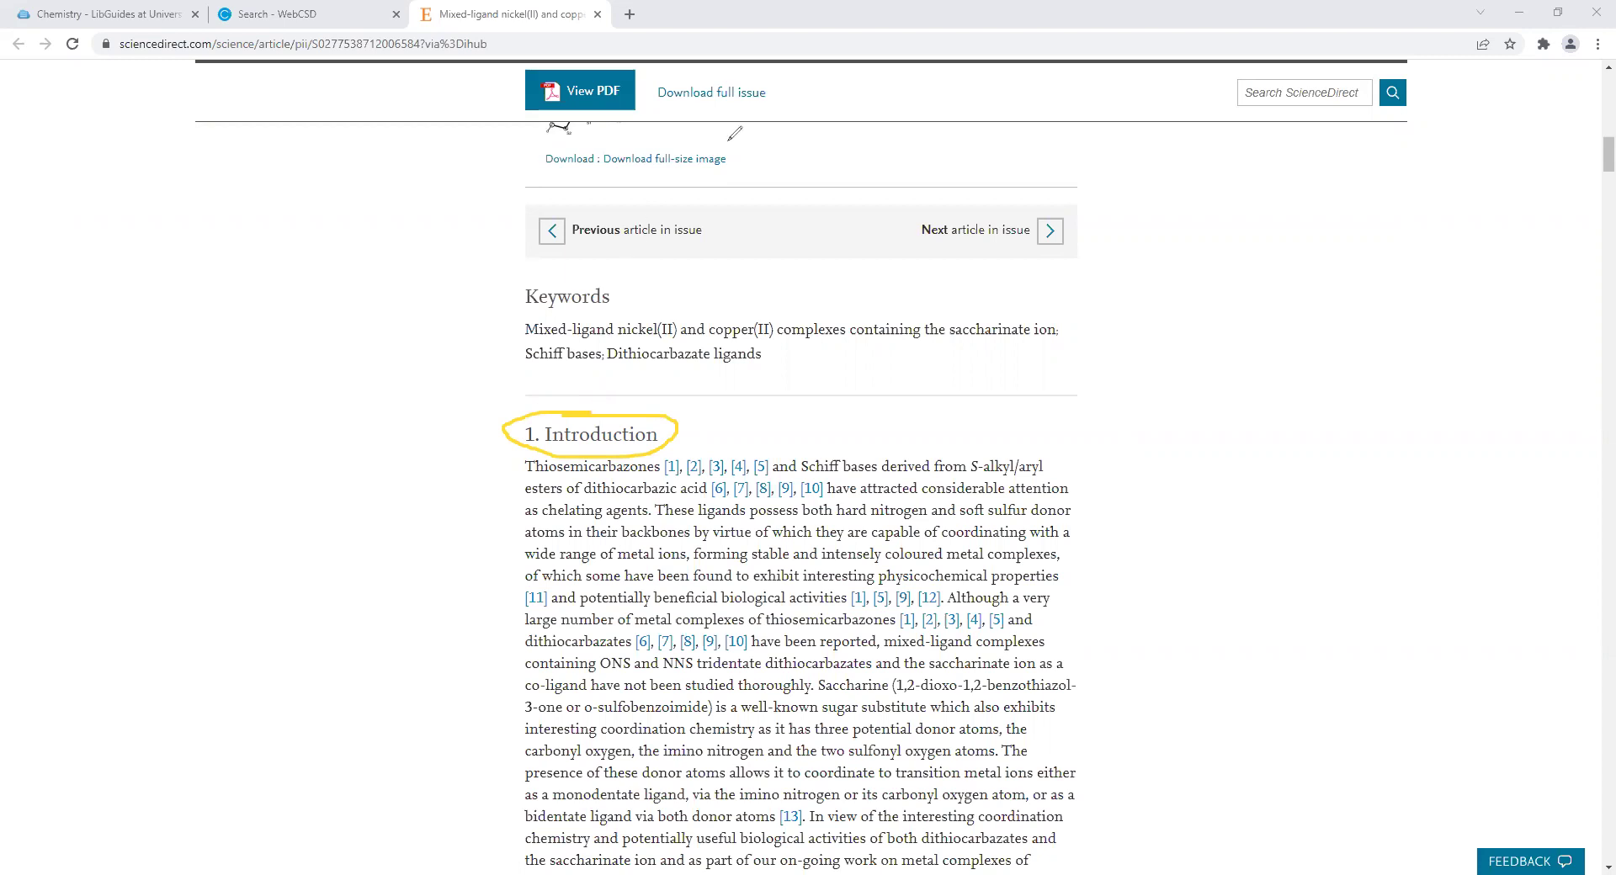
pyautogui.press('e')
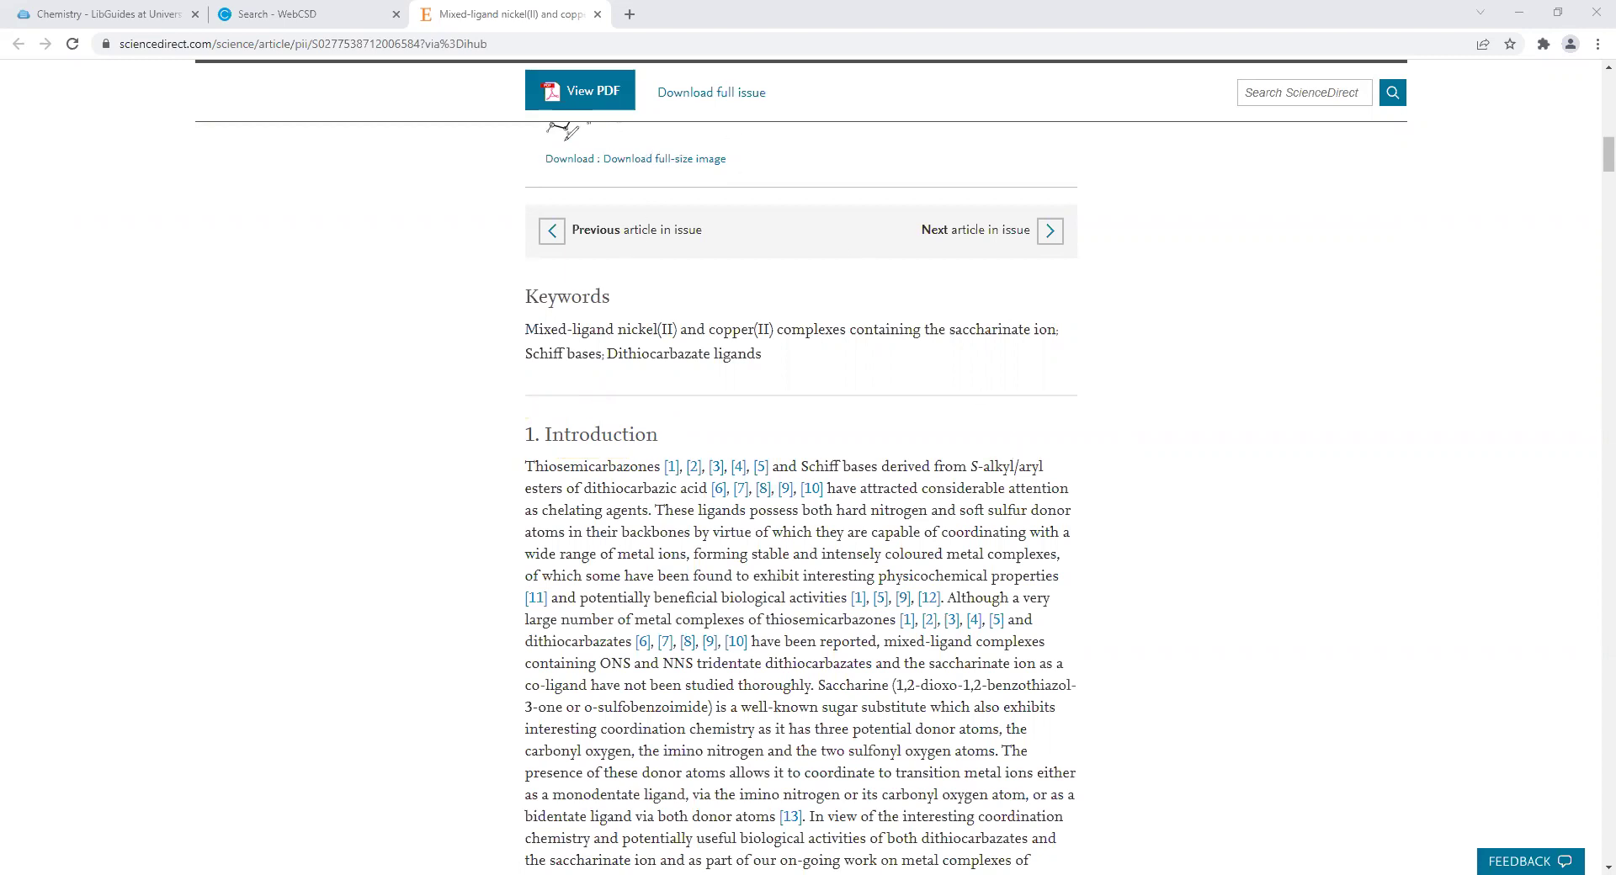
# Step: Look through the article's experimental and results sections, including crystal data tables and structure figures, as far as the Conclusions
pyautogui.scroll(-4, 889, 553)
pyautogui.scroll(-10, 889, 553)
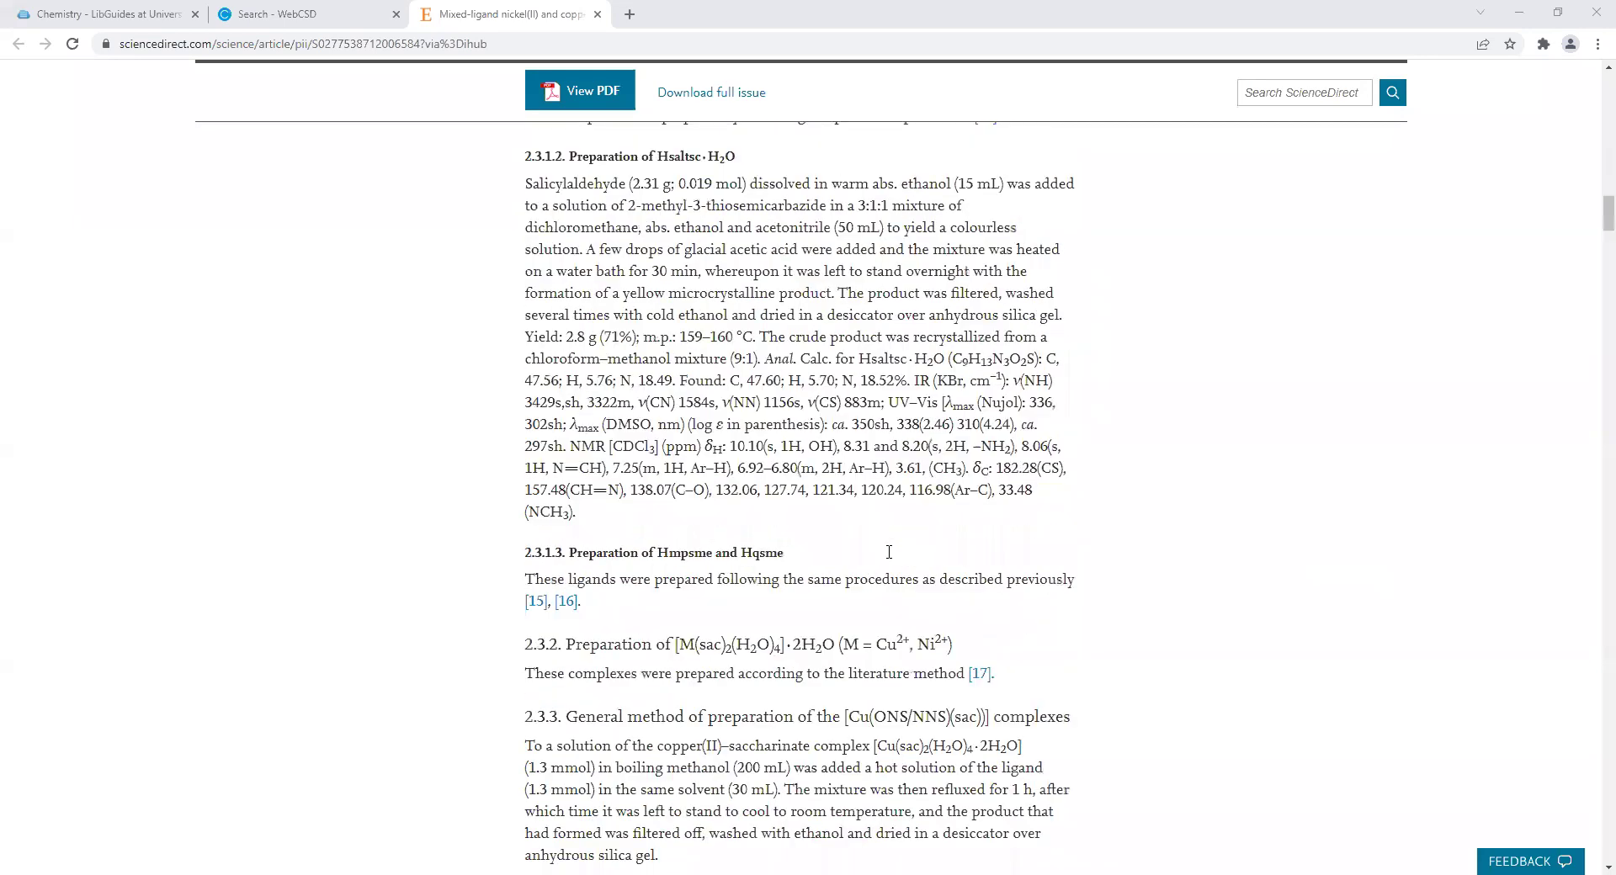
pyautogui.scroll(-20, 889, 552)
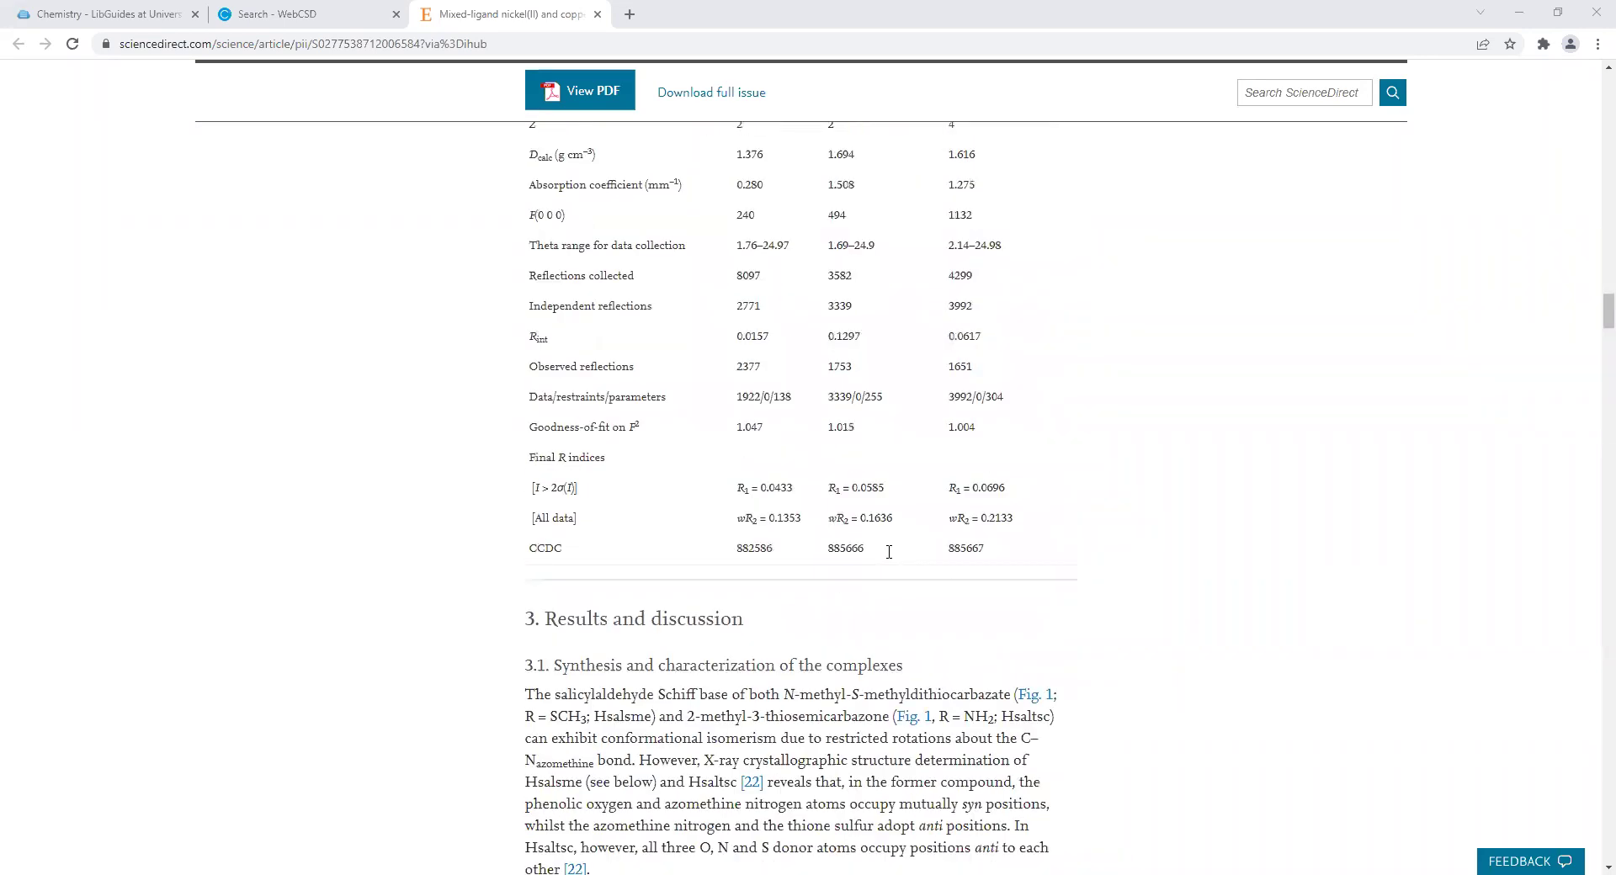
pyautogui.scroll(-11, 889, 552)
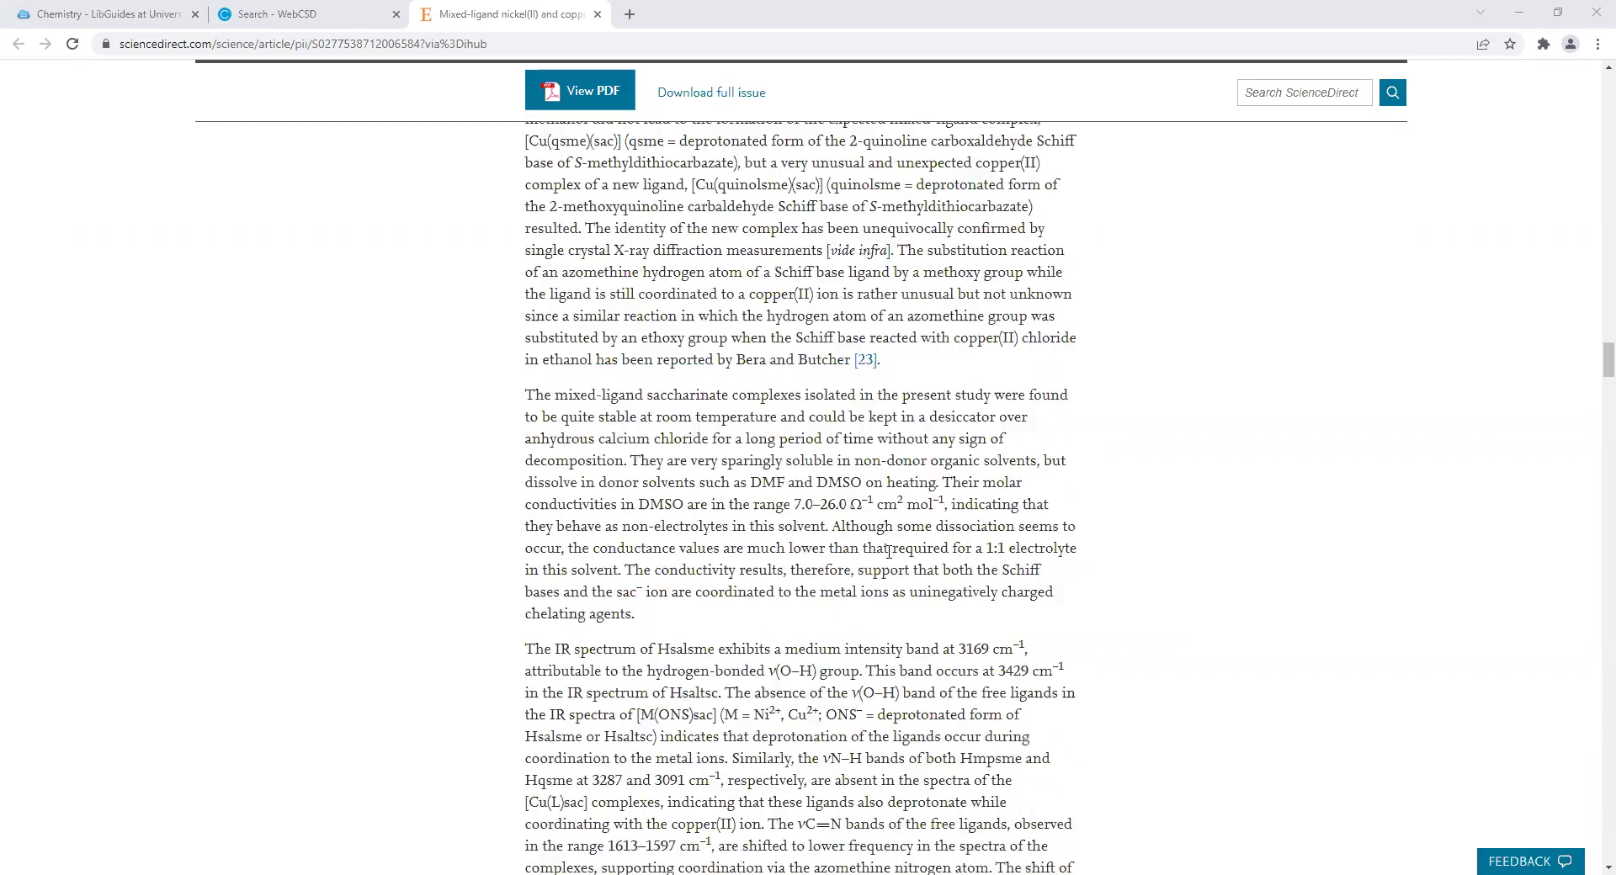
pyautogui.scroll(-4, 889, 553)
pyautogui.scroll(-2, 889, 556)
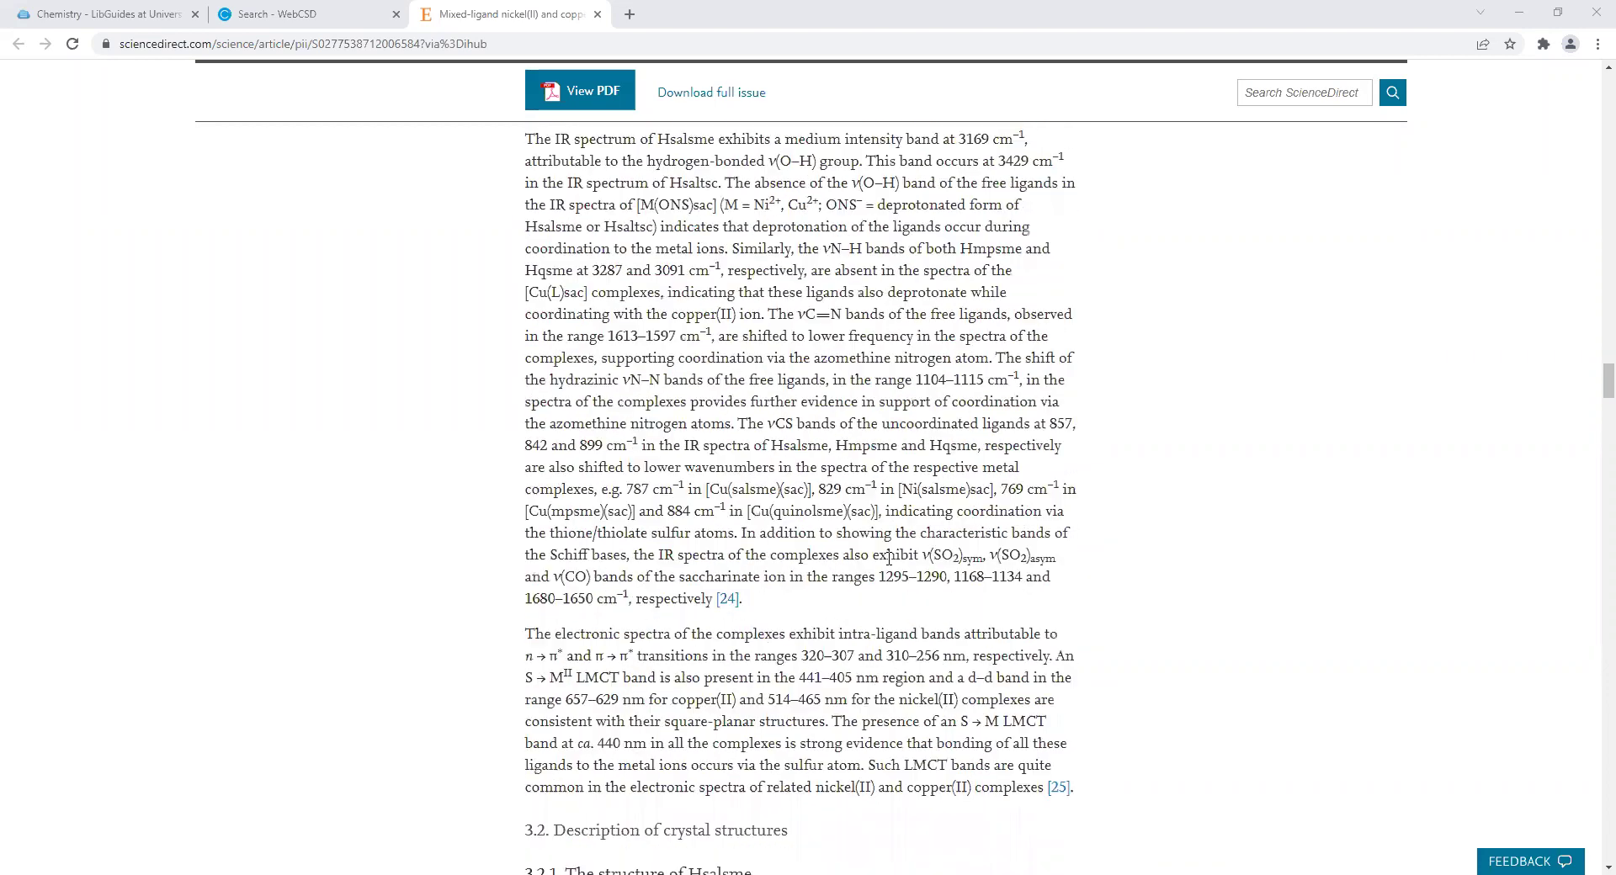
pyautogui.scroll(-5, 889, 557)
pyautogui.scroll(-20, 889, 564)
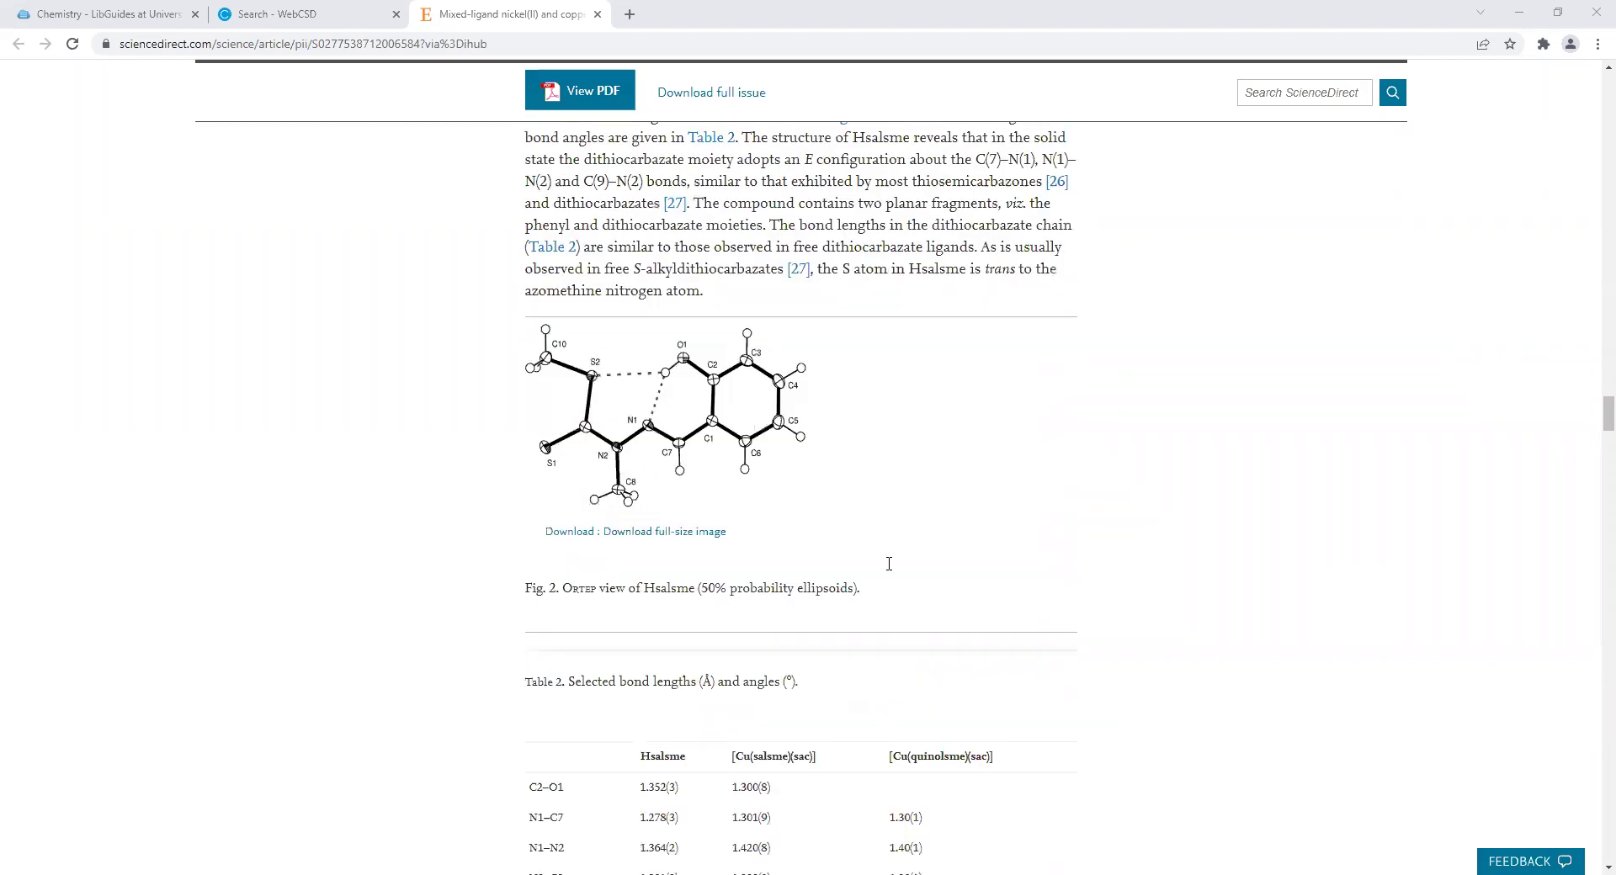
pyautogui.scroll(-5, 889, 564)
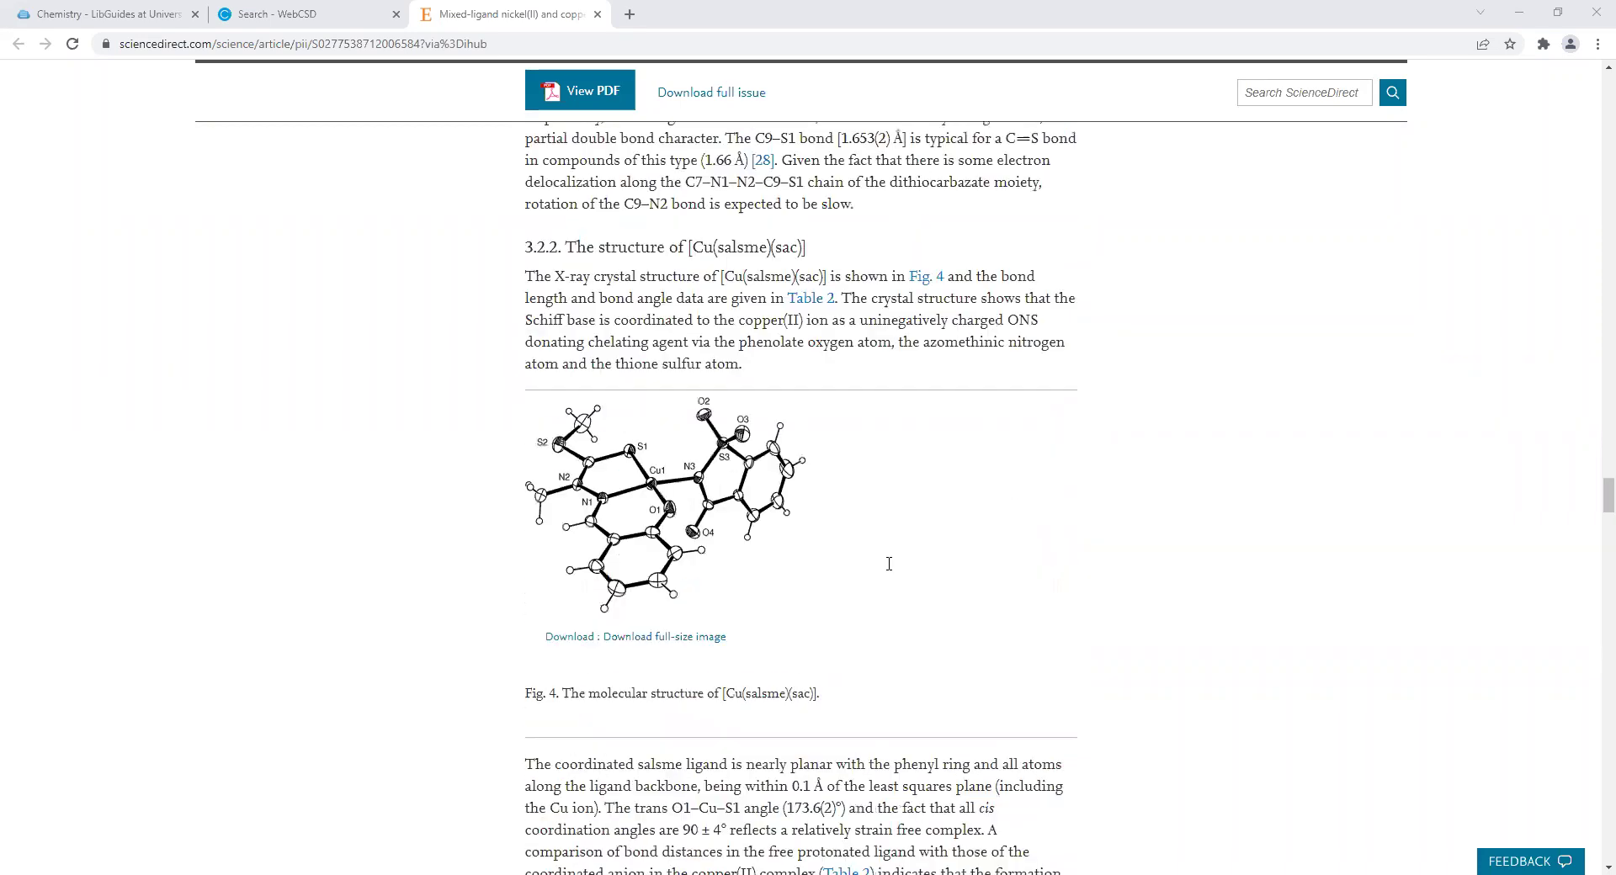
pyautogui.scroll(-15, 889, 564)
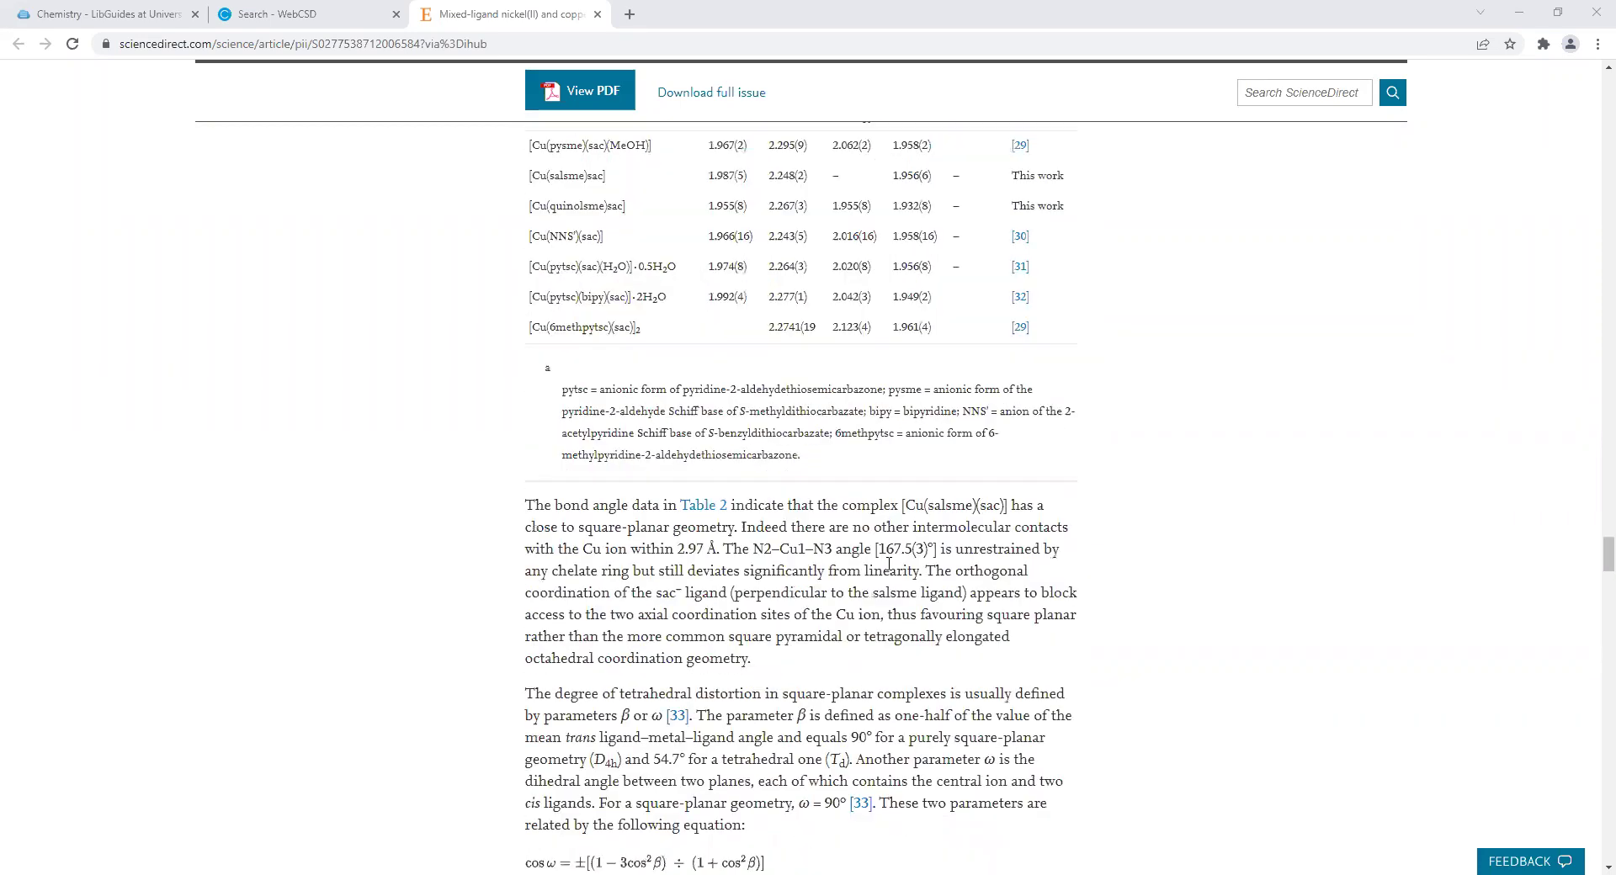
pyautogui.scroll(-15, 889, 564)
pyautogui.scroll(-8, 889, 564)
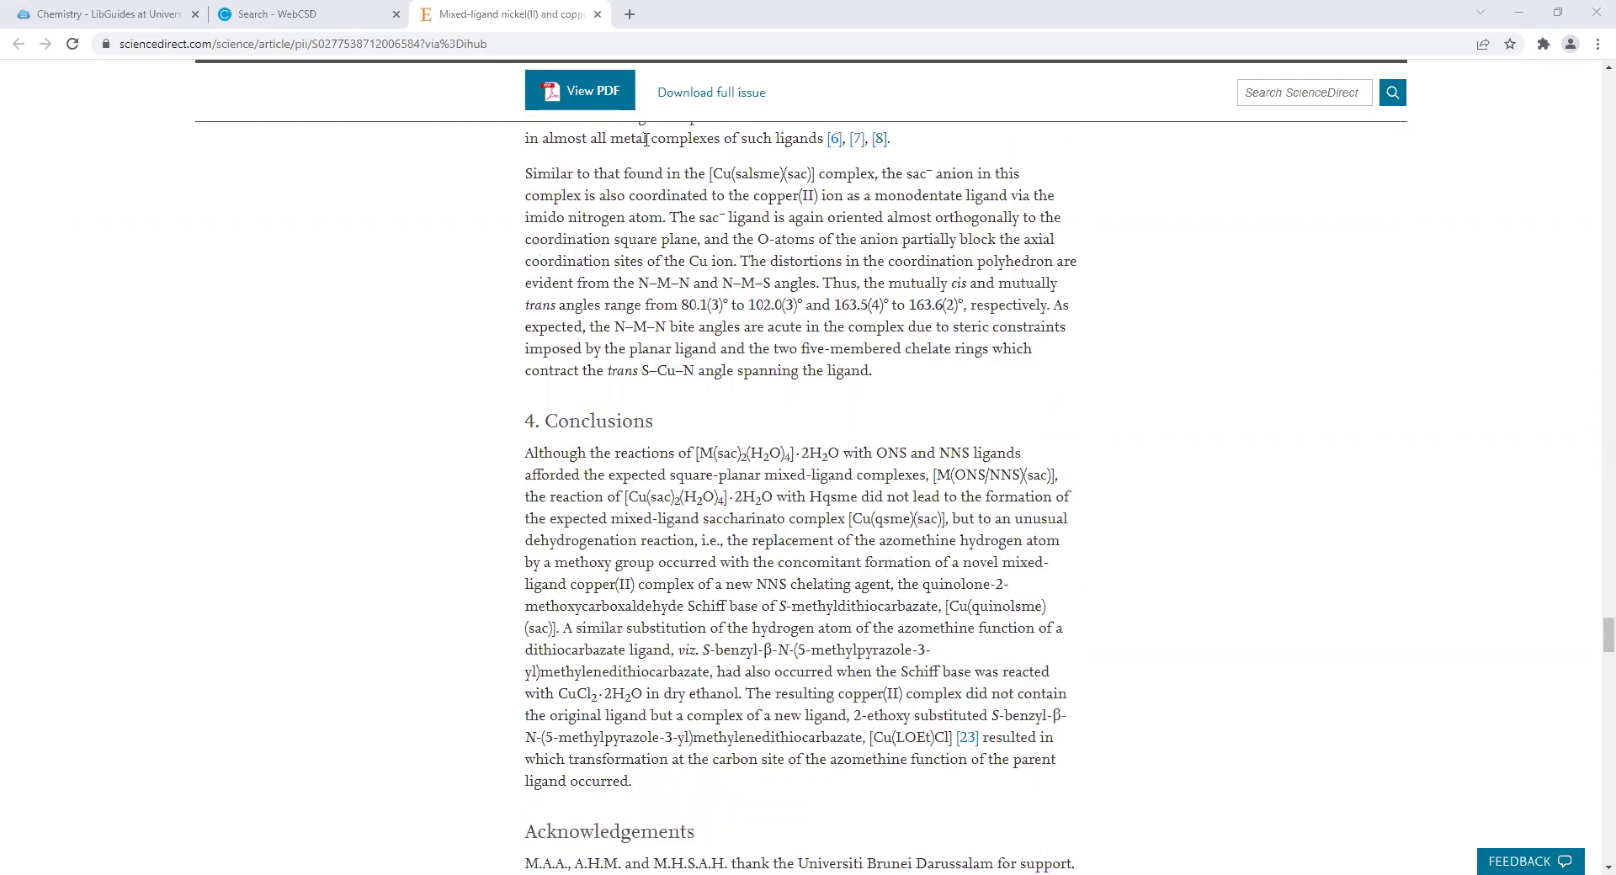
pyautogui.moveTo(511, 438)
pyautogui.mouseDown()
pyautogui.moveTo(661, 427)
pyautogui.moveTo(601, 392)
pyautogui.moveTo(517, 400)
pyautogui.moveTo(517, 427)
pyautogui.moveTo(535, 431)
pyautogui.mouseUp()
# Step: Return to Fig. 5 and examine the ORTEP view of [Cu(quinolsme)(sac)] and its caption
pyautogui.scroll(4, 752, 323)
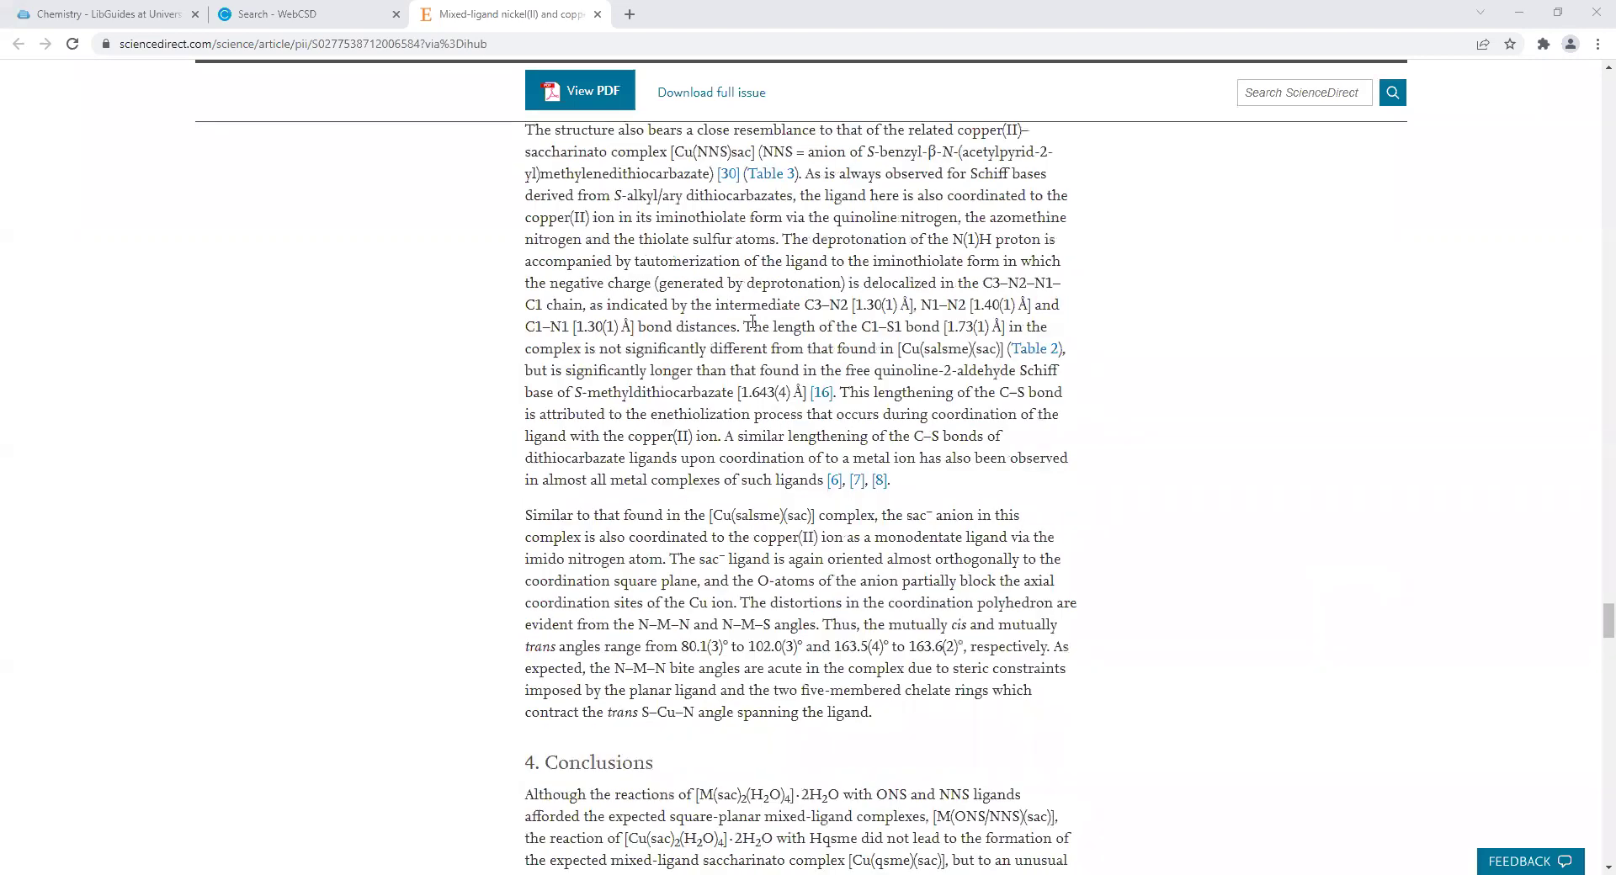
pyautogui.scroll(7, 752, 322)
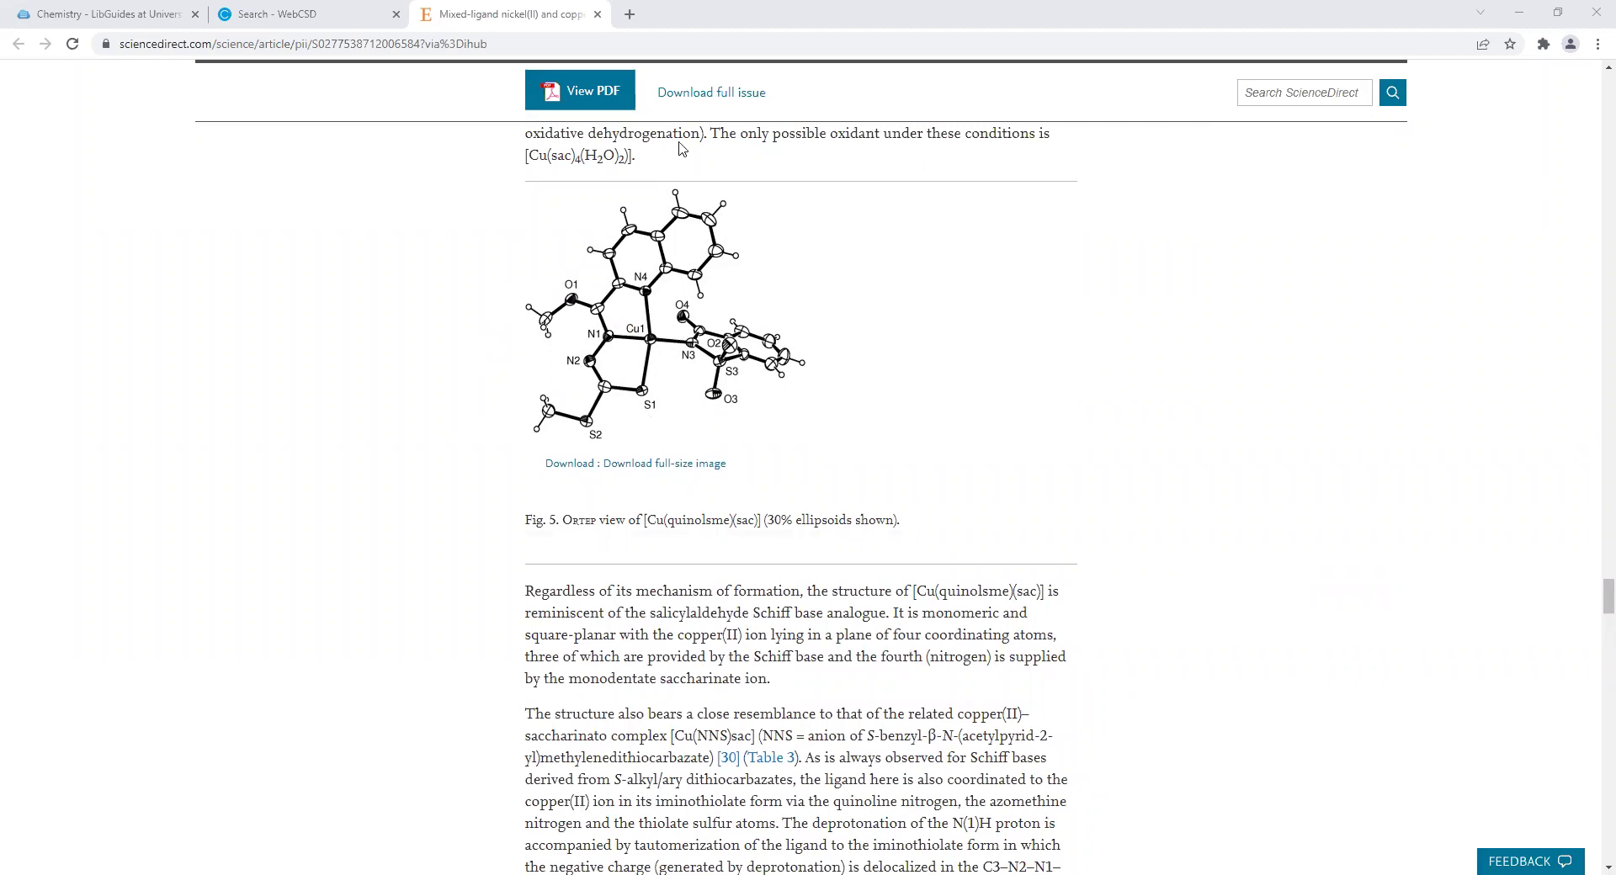
pyautogui.moveTo(590, 187)
pyautogui.mouseDown()
pyautogui.moveTo(806, 276)
pyautogui.moveTo(718, 473)
pyautogui.moveTo(448, 377)
pyautogui.moveTo(600, 178)
pyautogui.mouseUp()
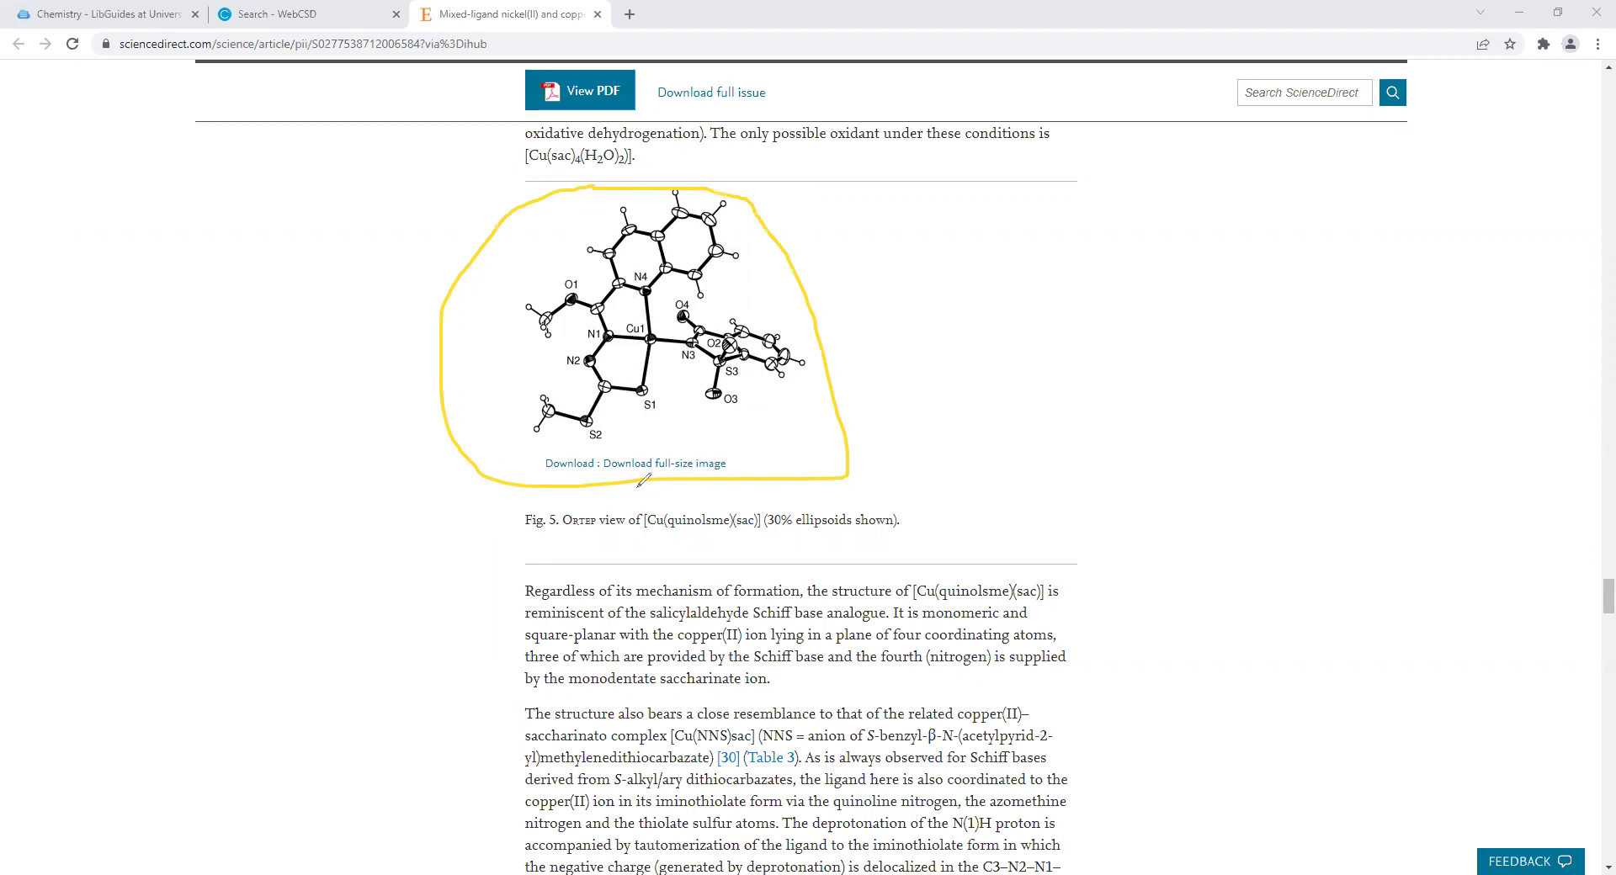
pyautogui.moveTo(564, 529); pyautogui.dragTo(610, 531)
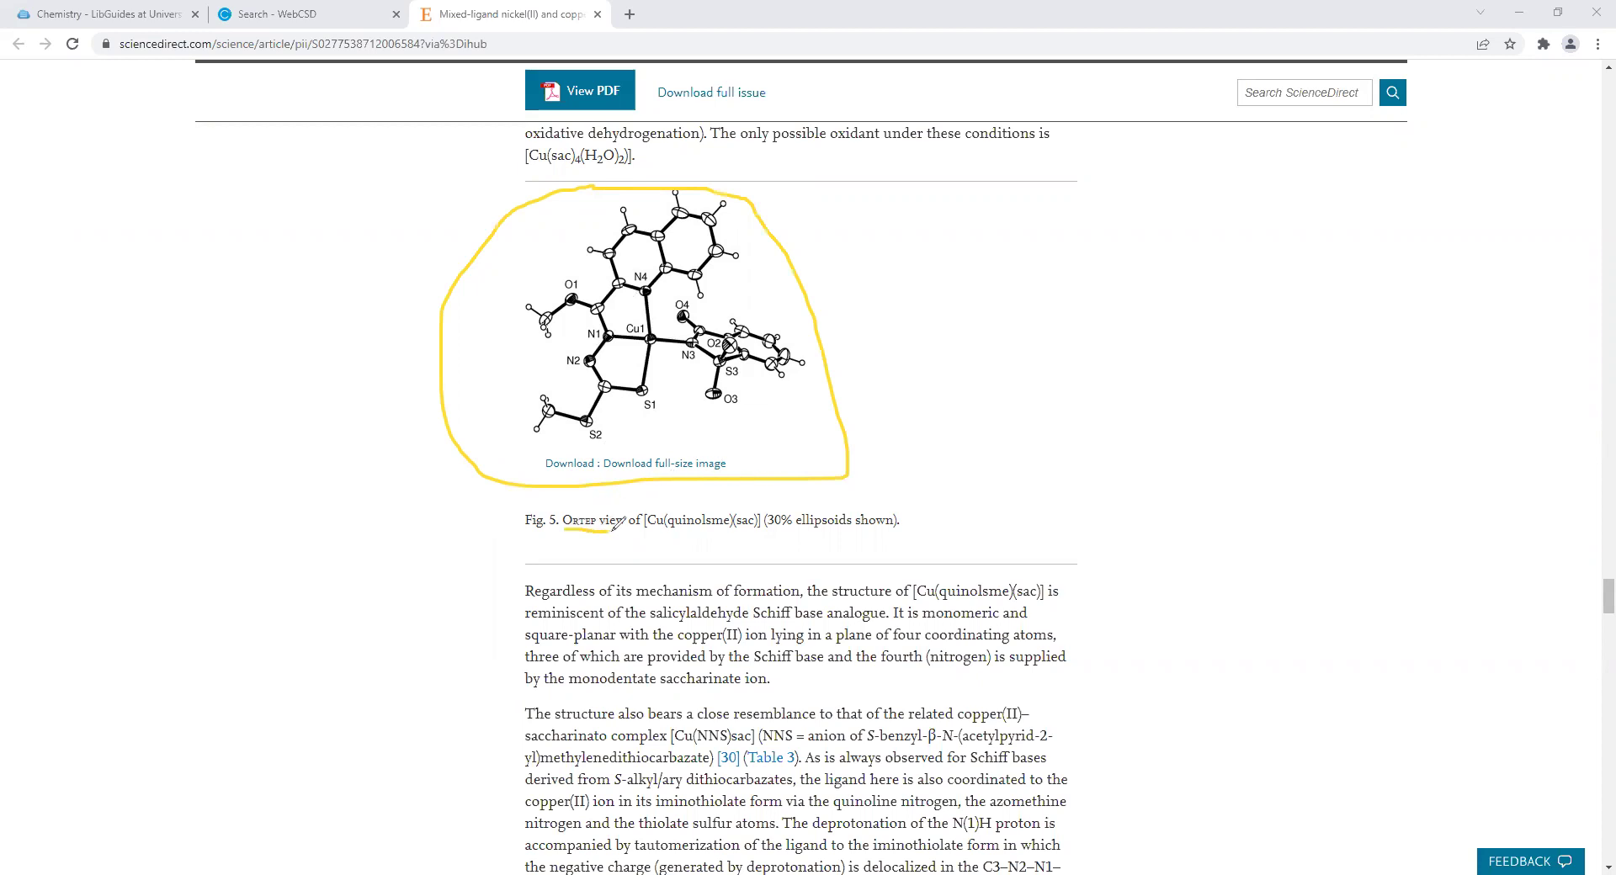